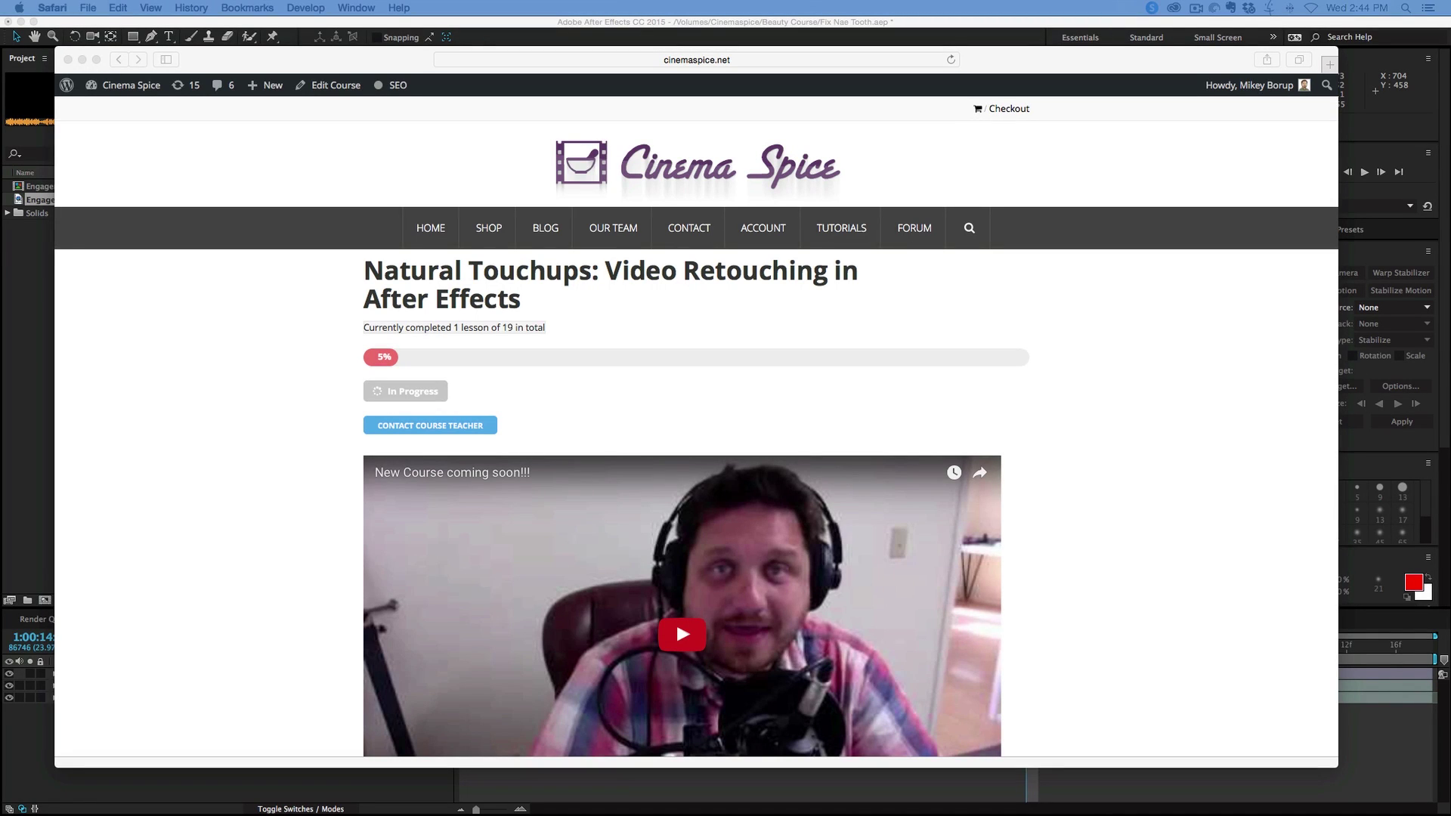
# Step: Scroll the Natural Touchups course page down to the Modules and Section 1 lesson list
pyautogui.click(245, 151)
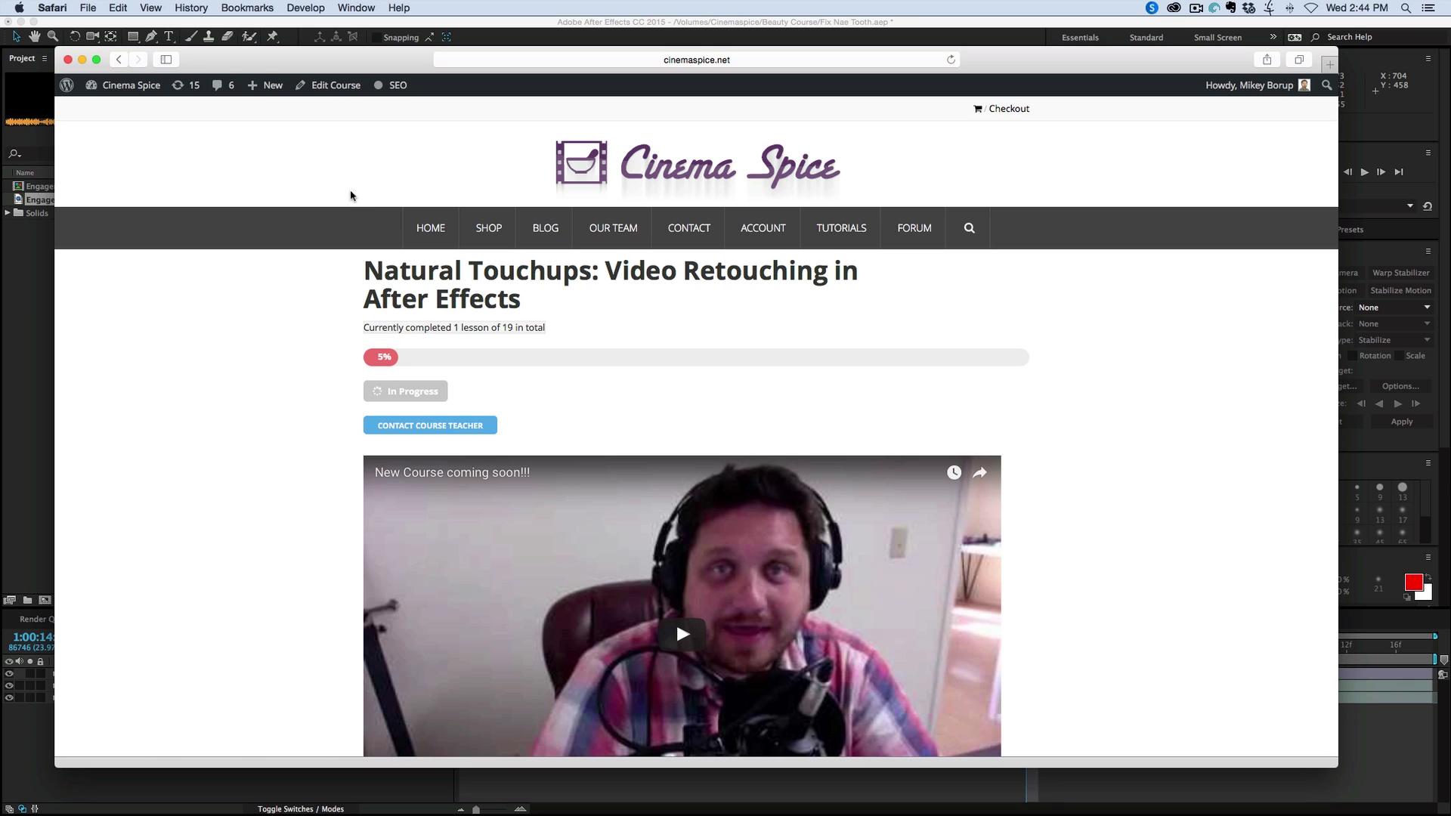
pyautogui.scroll(-1, 655, 291)
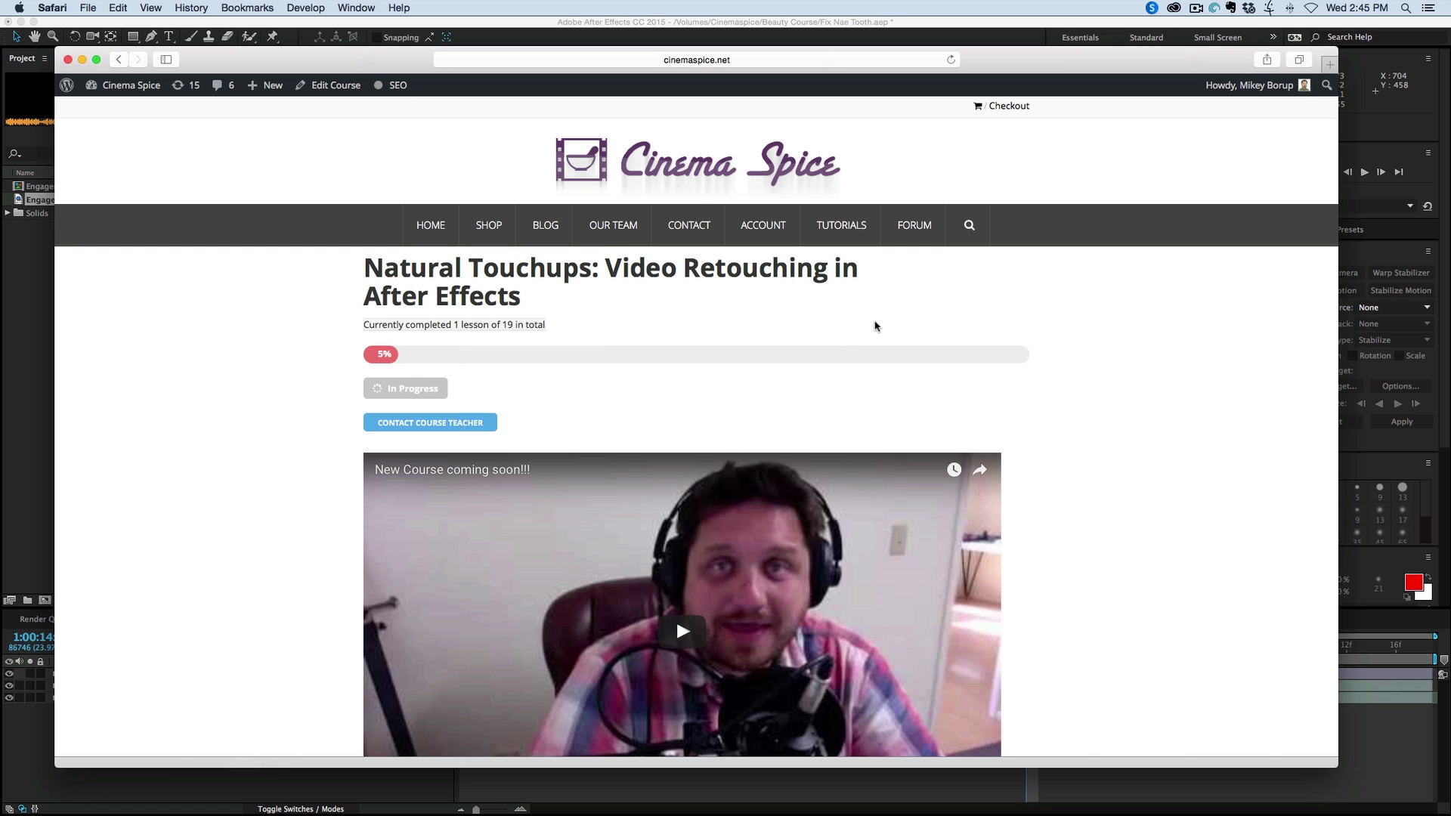
pyautogui.scroll(-2, 837, 312)
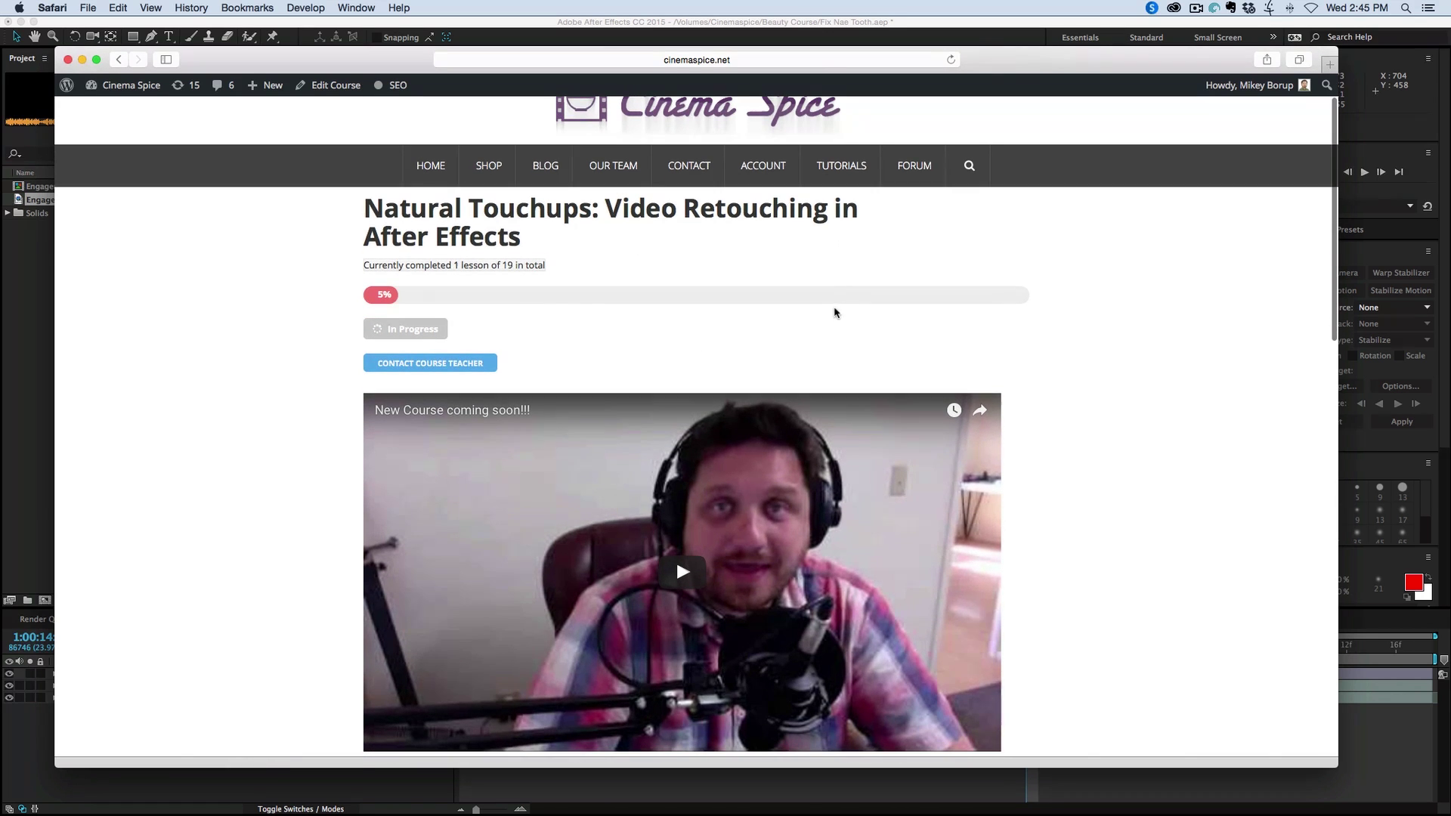
pyautogui.scroll(-5, 570, 325)
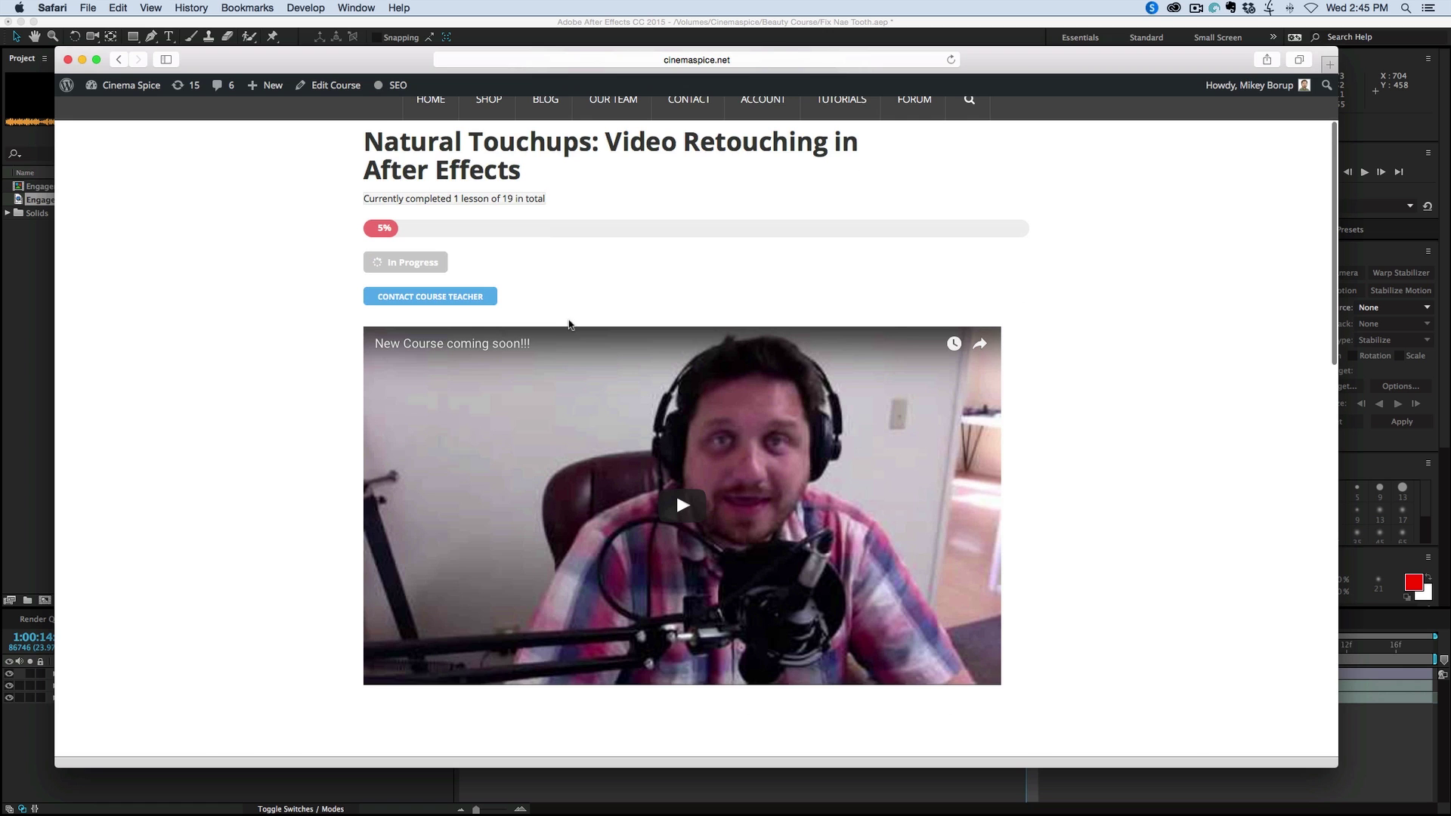
pyautogui.scroll(-3, 618, 311)
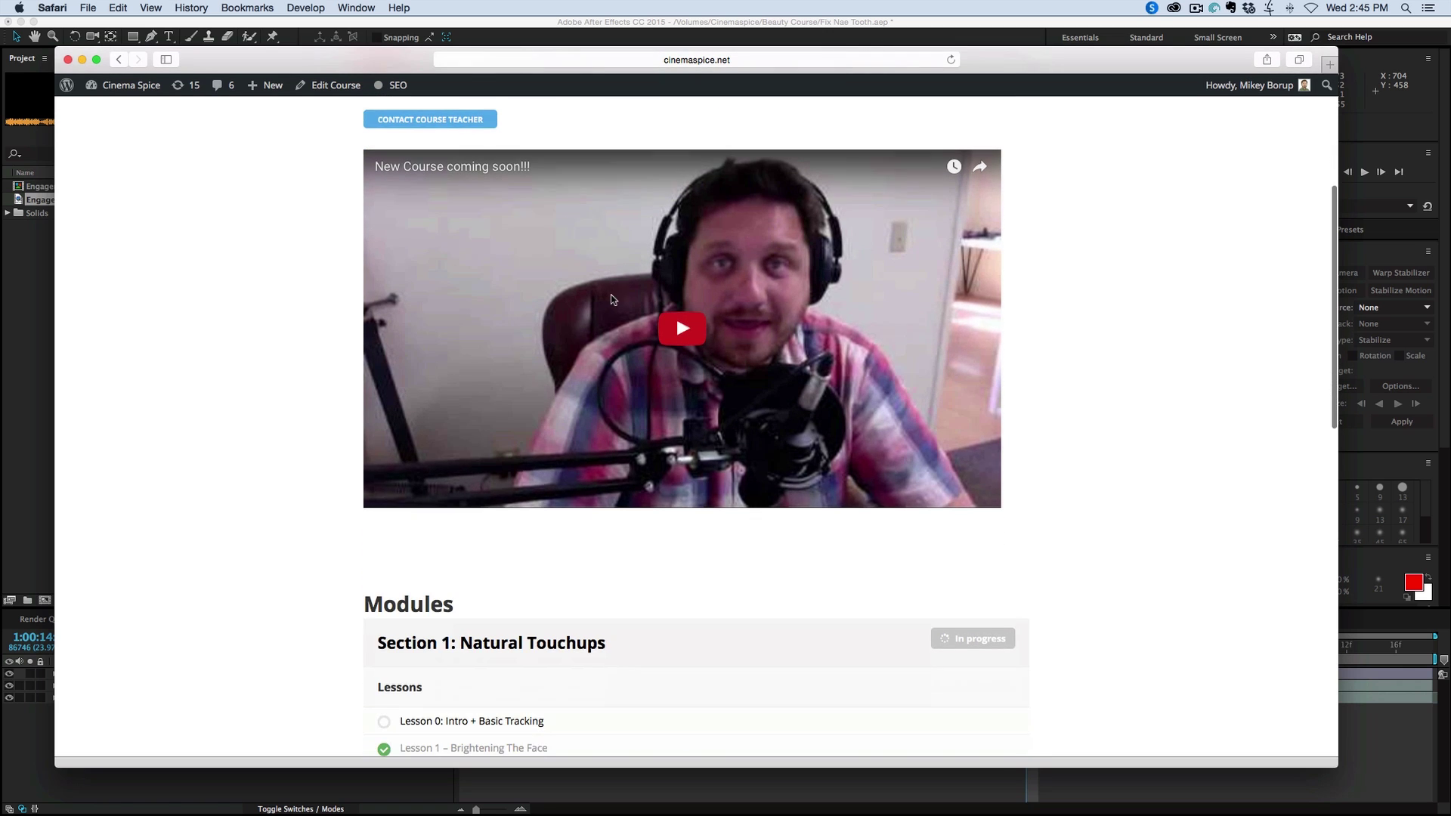
pyautogui.scroll(-2, 453, 360)
pyautogui.scroll(-5, 448, 362)
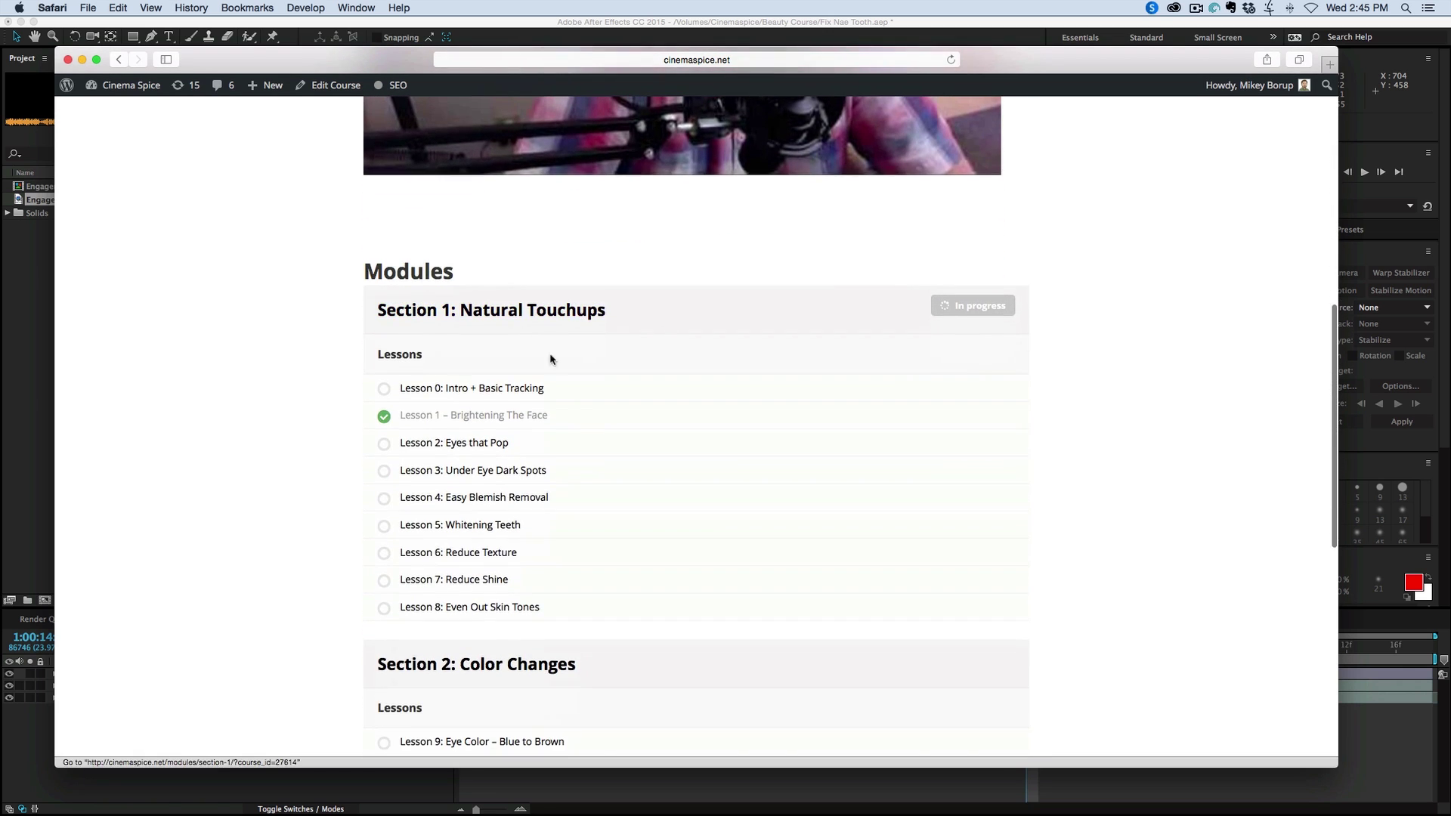
pyautogui.scroll(-2, 534, 496)
# Step: Scroll down to Section 2, Section 3 and the Bonus Section, then switch to After Effects
pyautogui.scroll(-6, 374, 439)
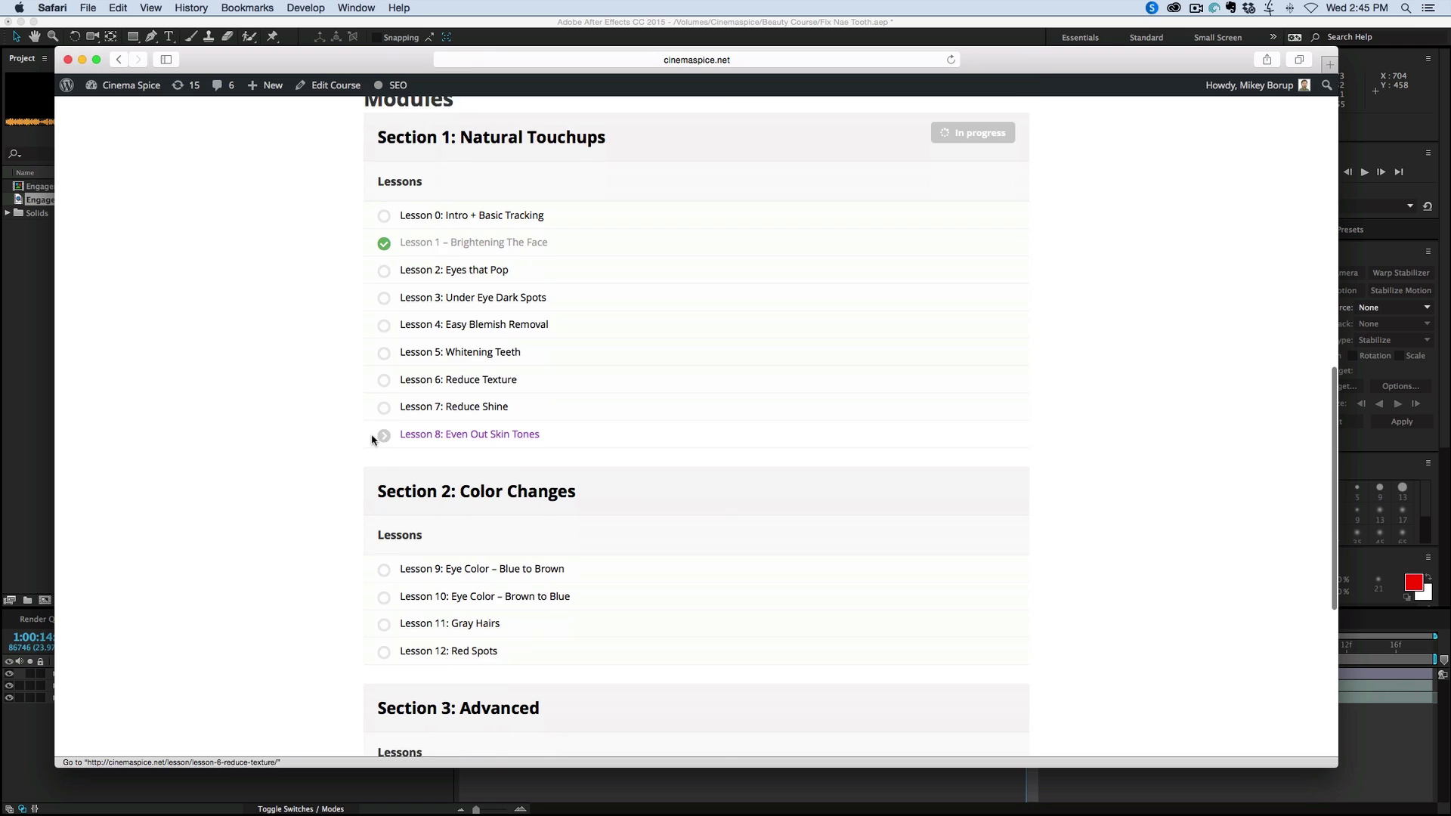
pyautogui.scroll(-4, 335, 431)
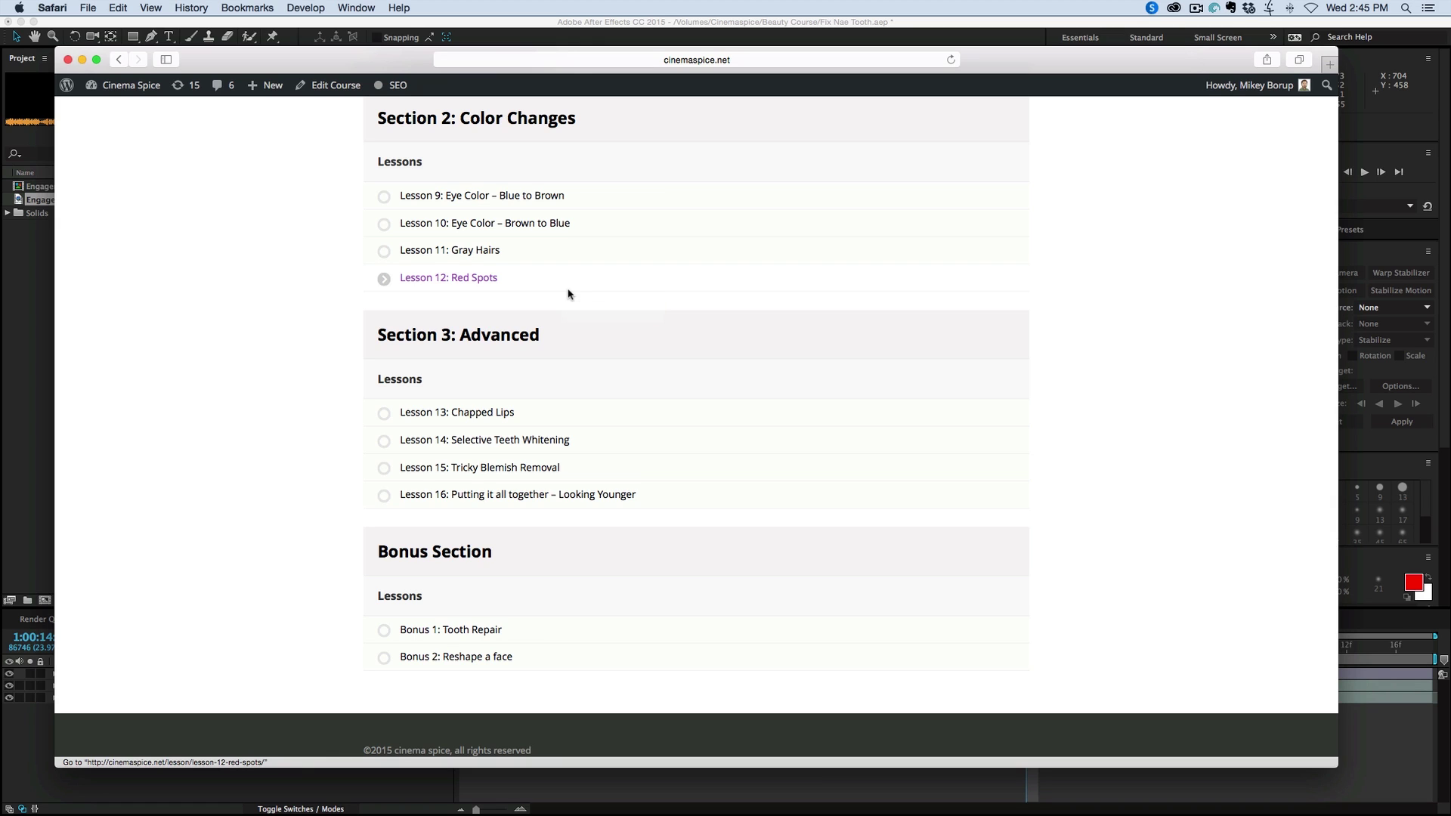
pyautogui.press('super')
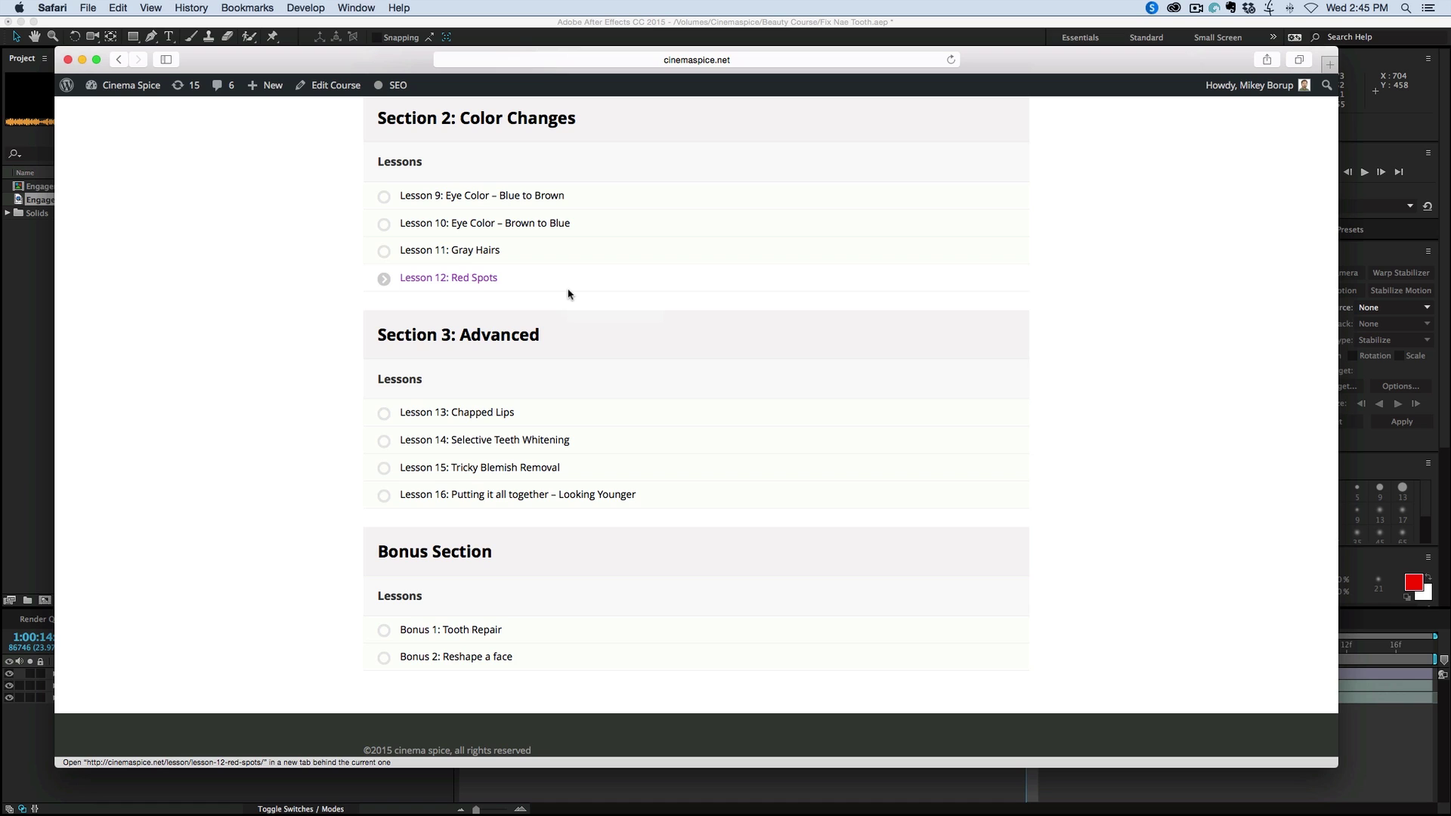
pyautogui.press('super+Tab')
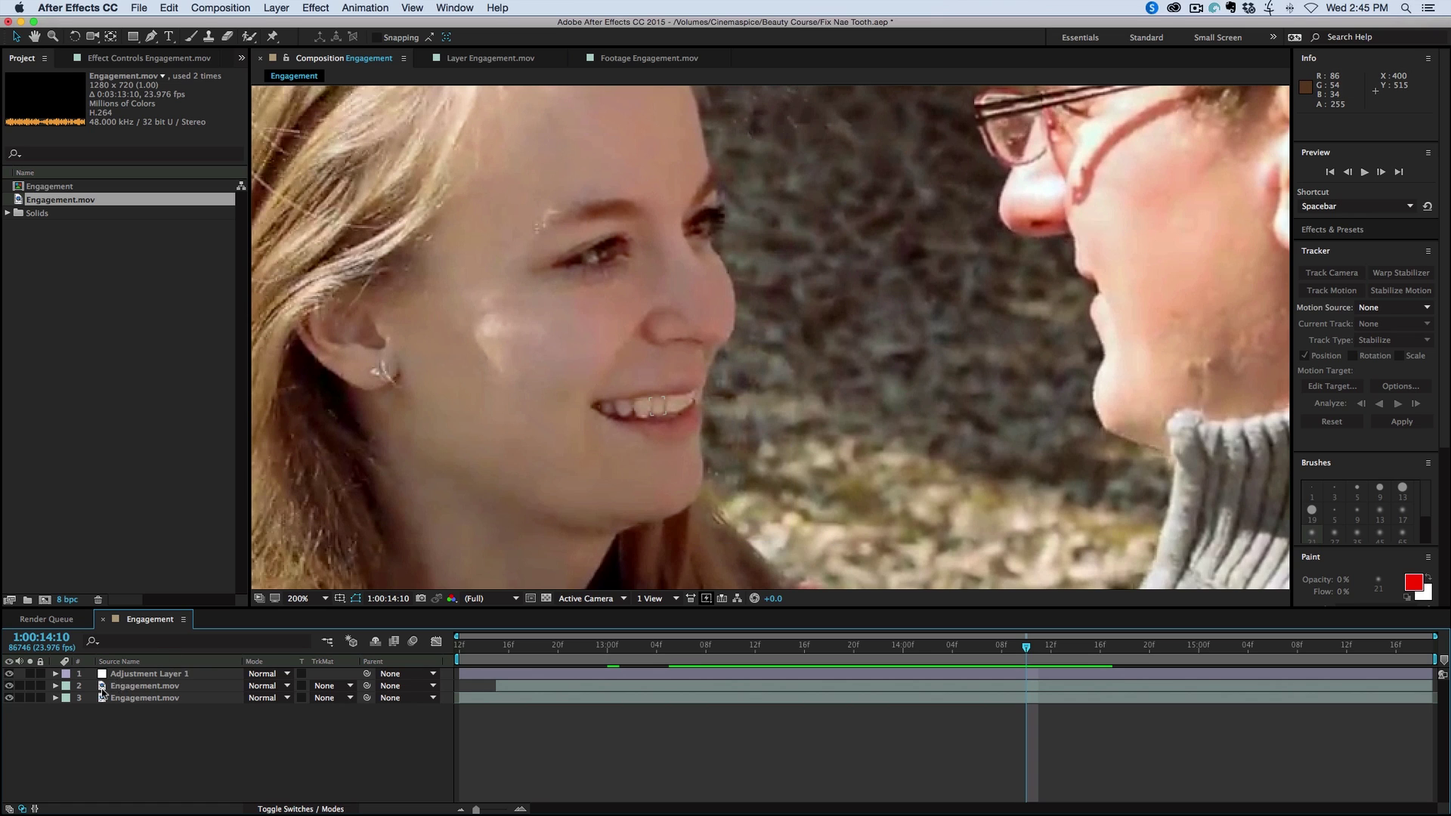
pyautogui.click(10, 687)
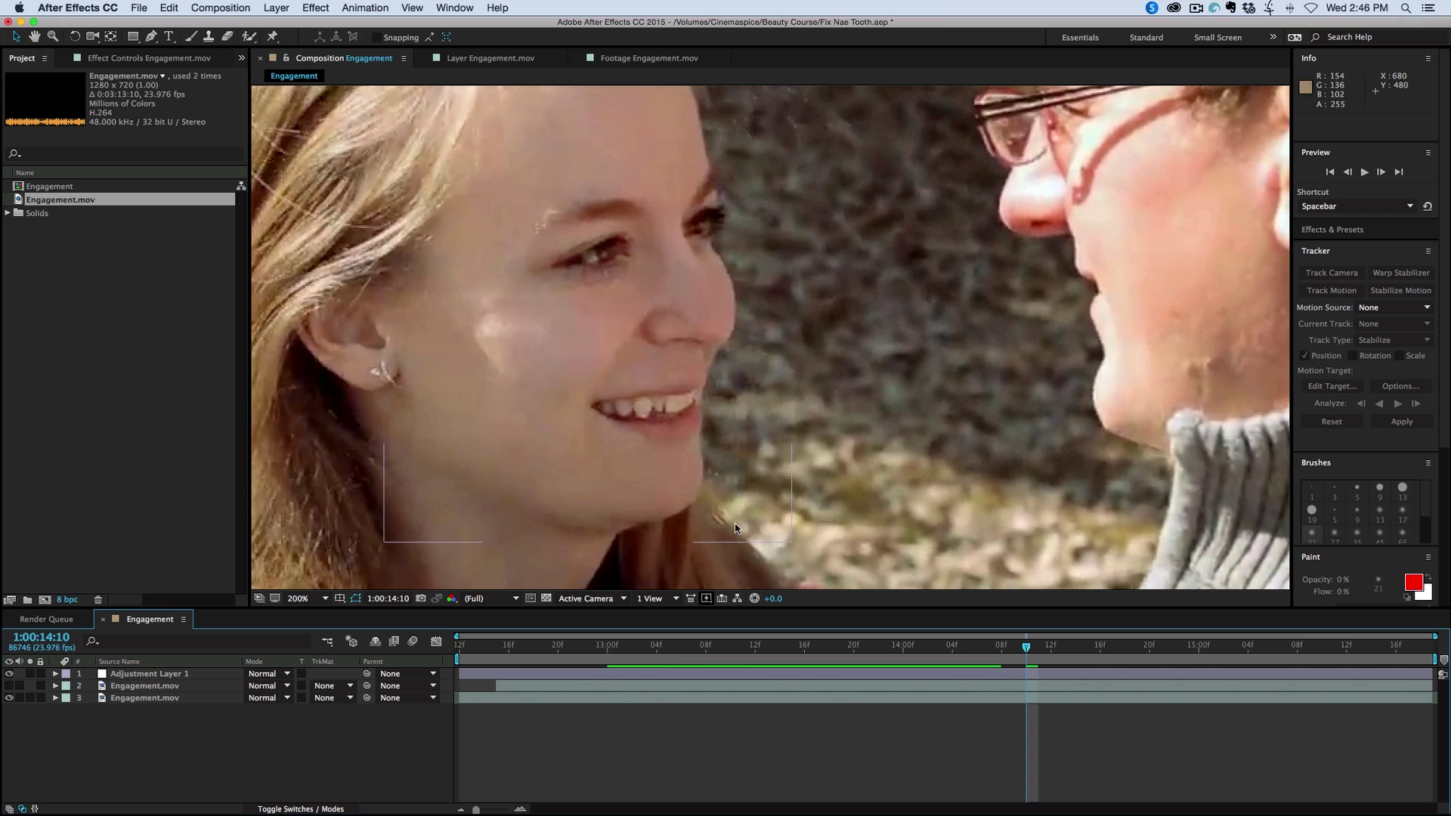
pyautogui.press('space')
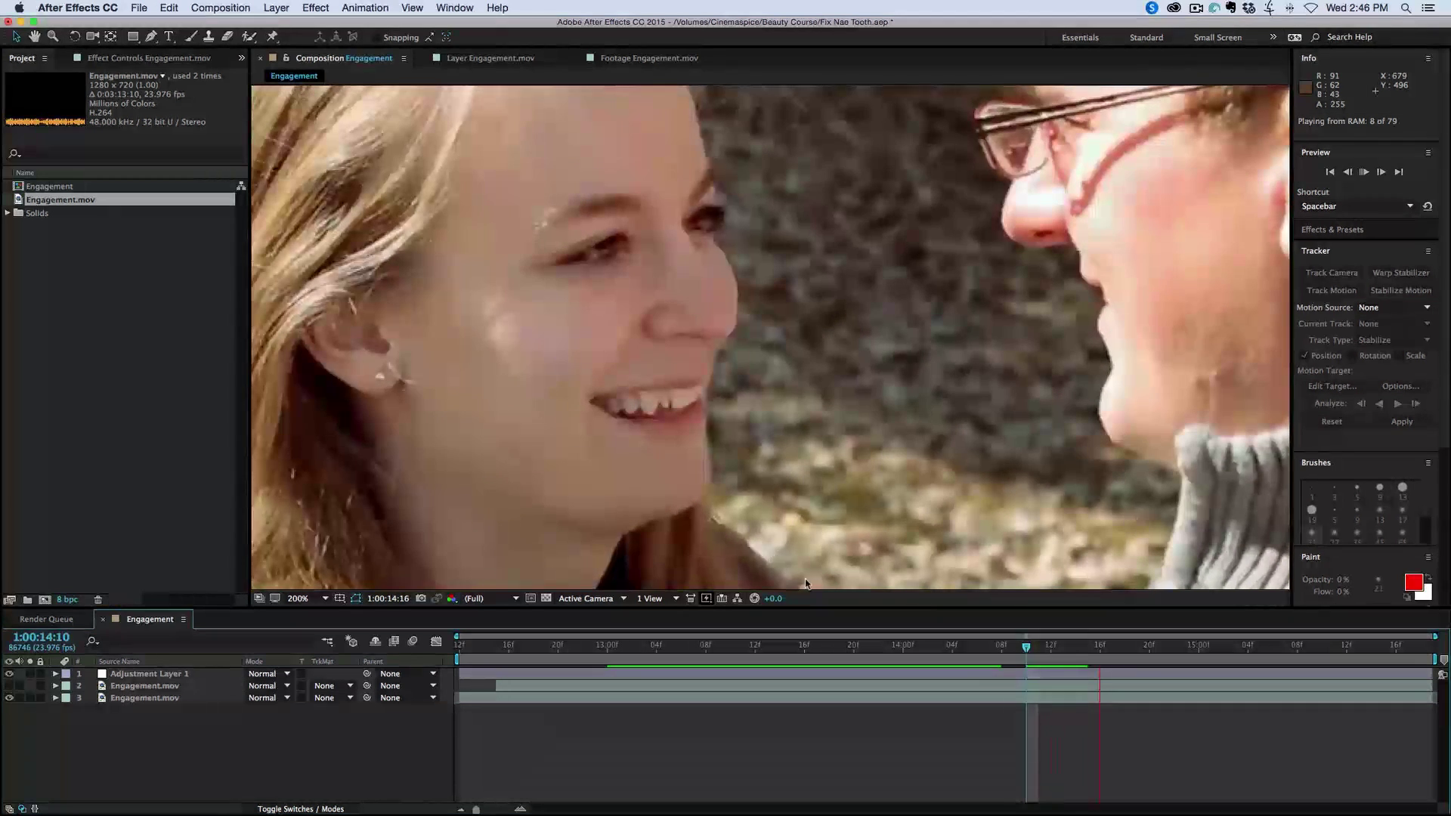
pyautogui.press('space')
pyautogui.moveTo(738, 647); pyautogui.dragTo(841, 648)
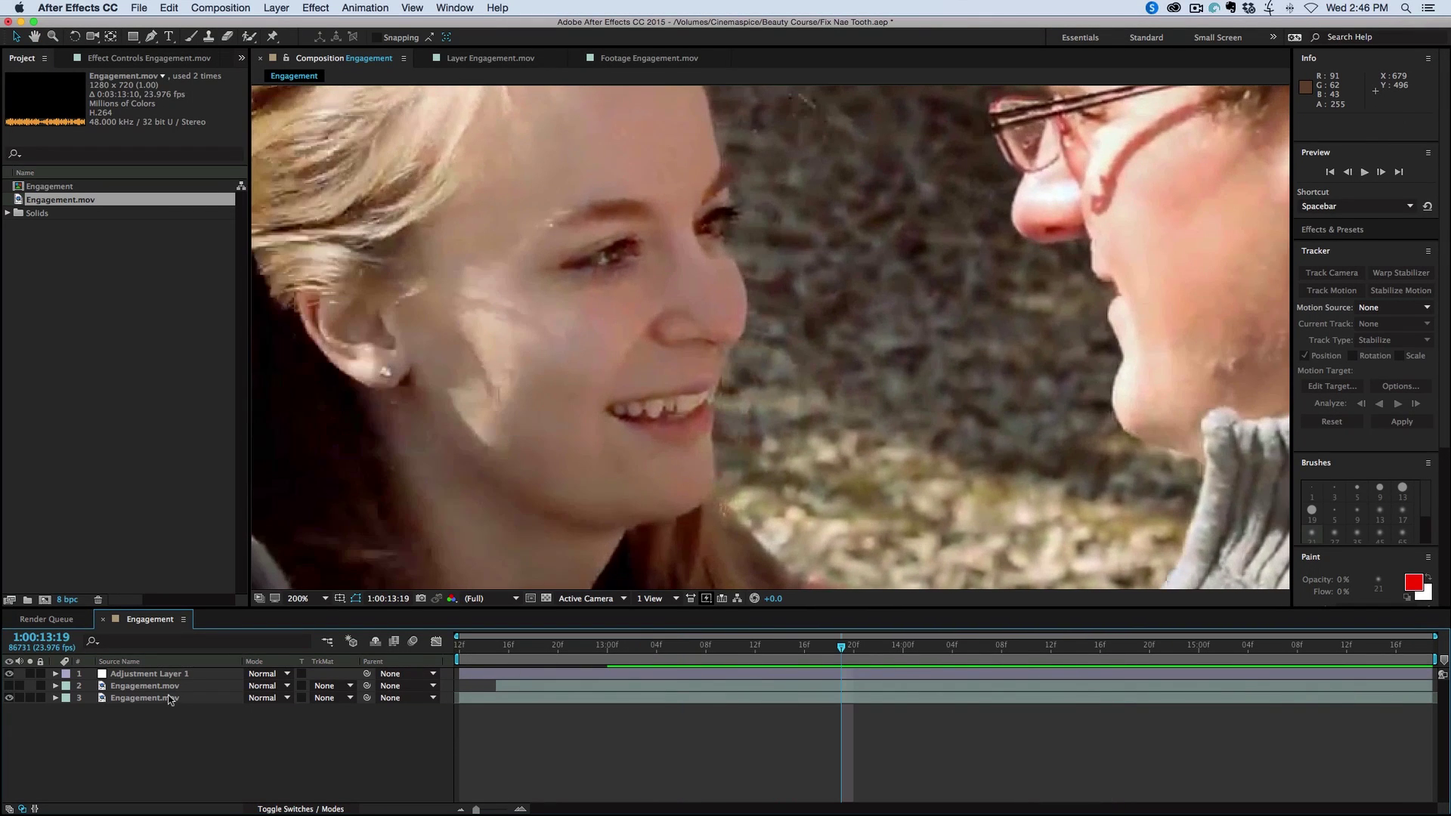
pyautogui.click(9, 685)
pyautogui.click(522, 648)
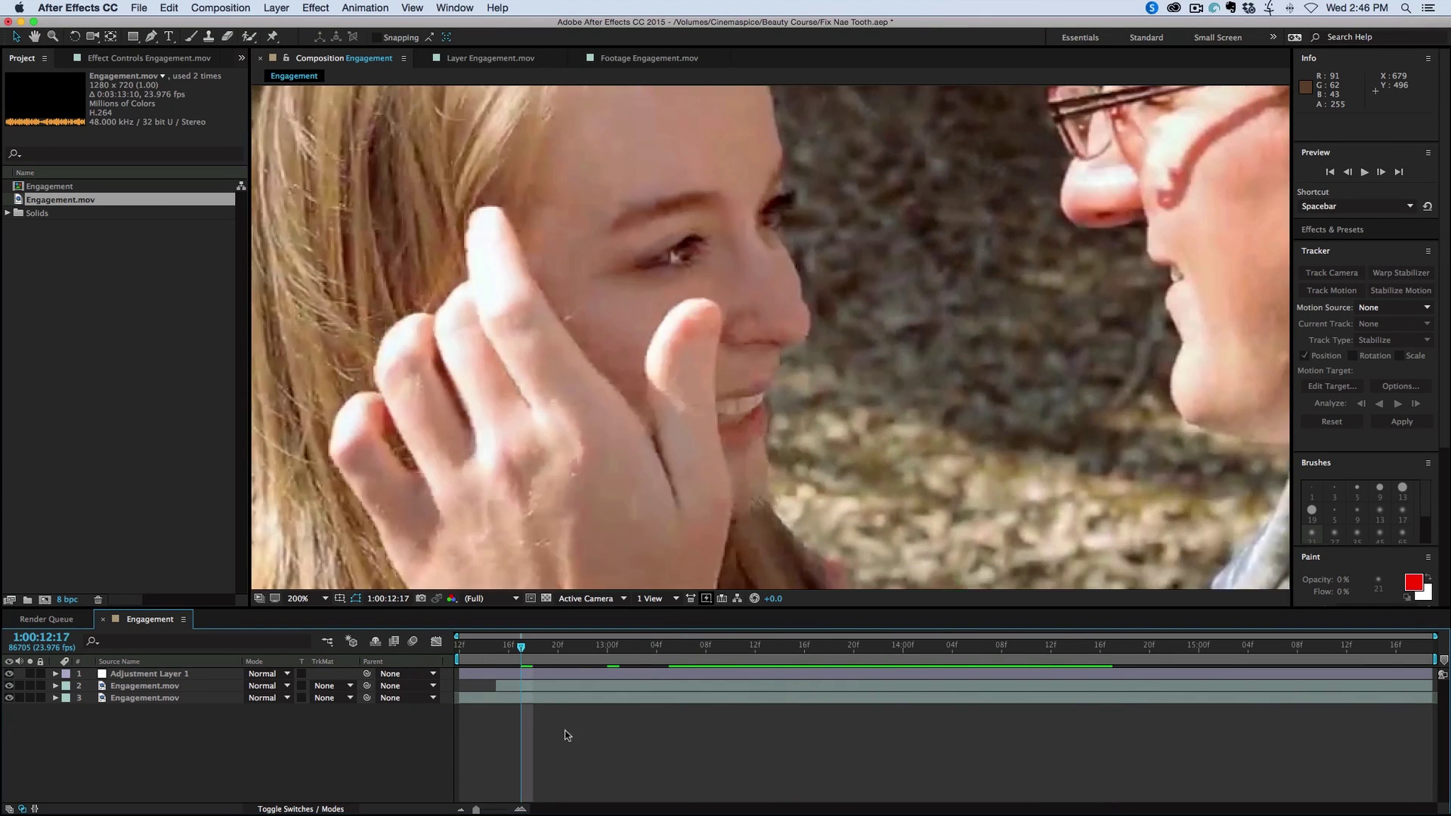
pyautogui.press('space')
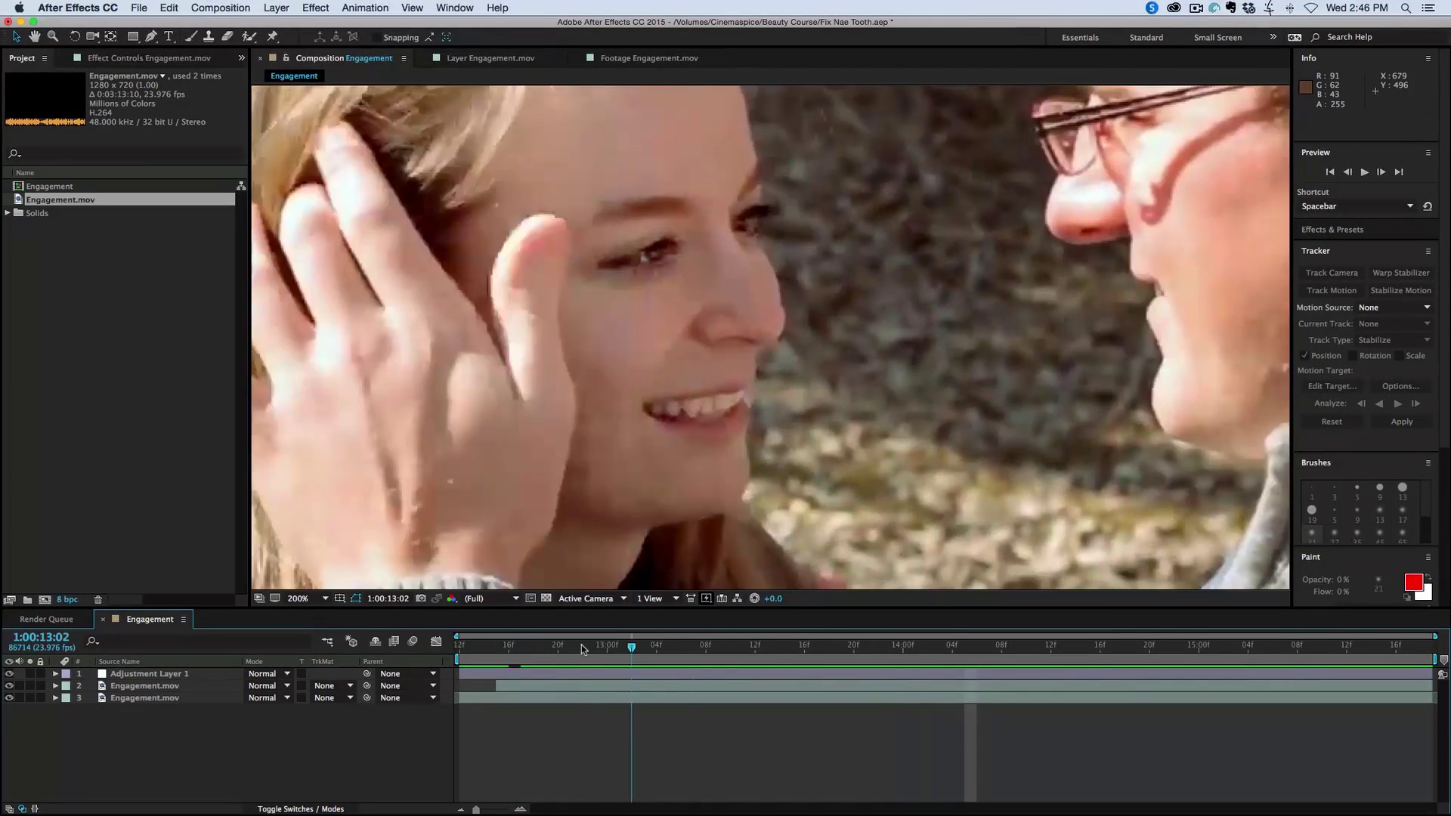
pyautogui.click(583, 648)
pyautogui.press('space')
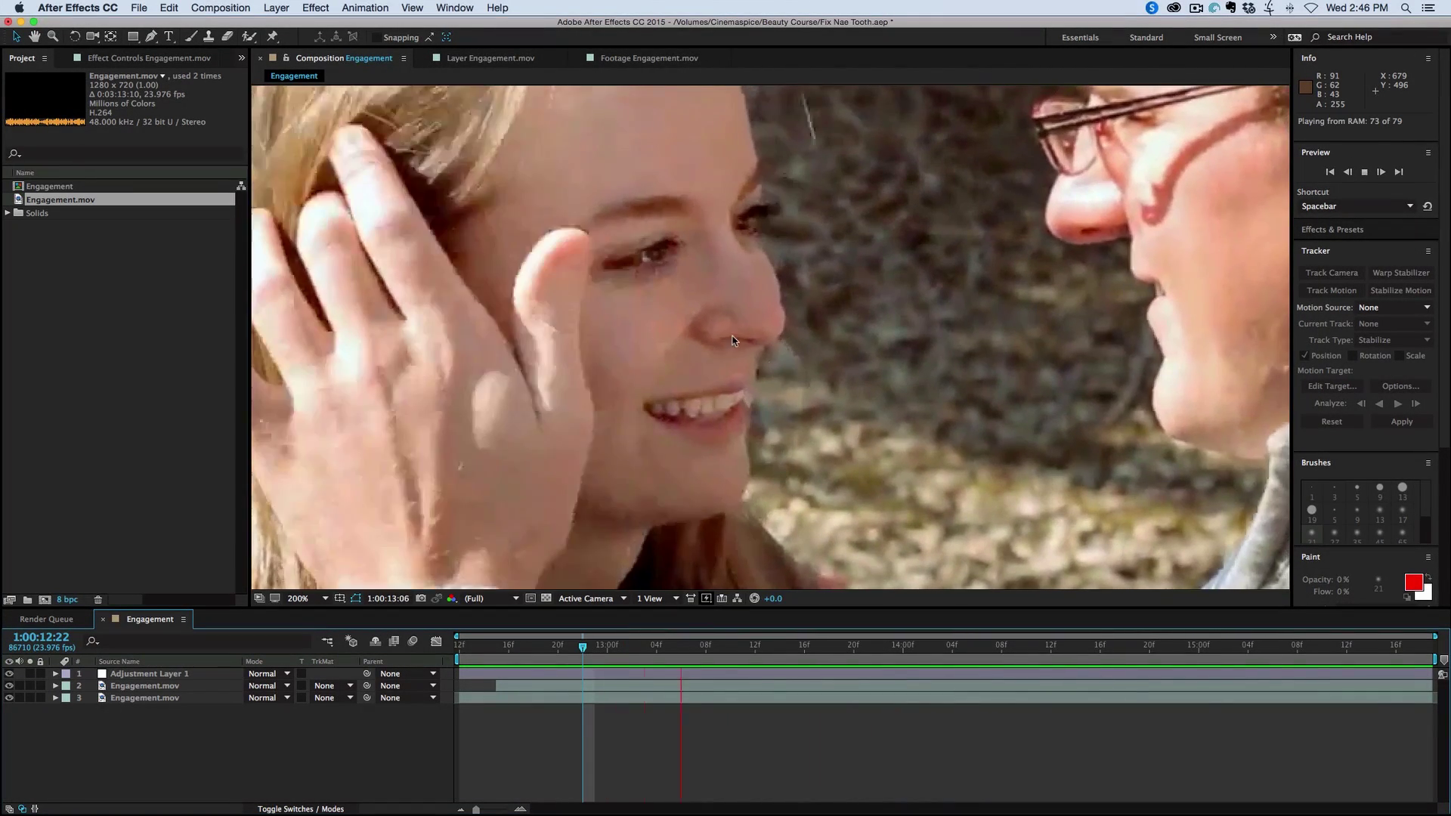
pyautogui.press('space')
pyautogui.click(594, 649)
pyautogui.press('space')
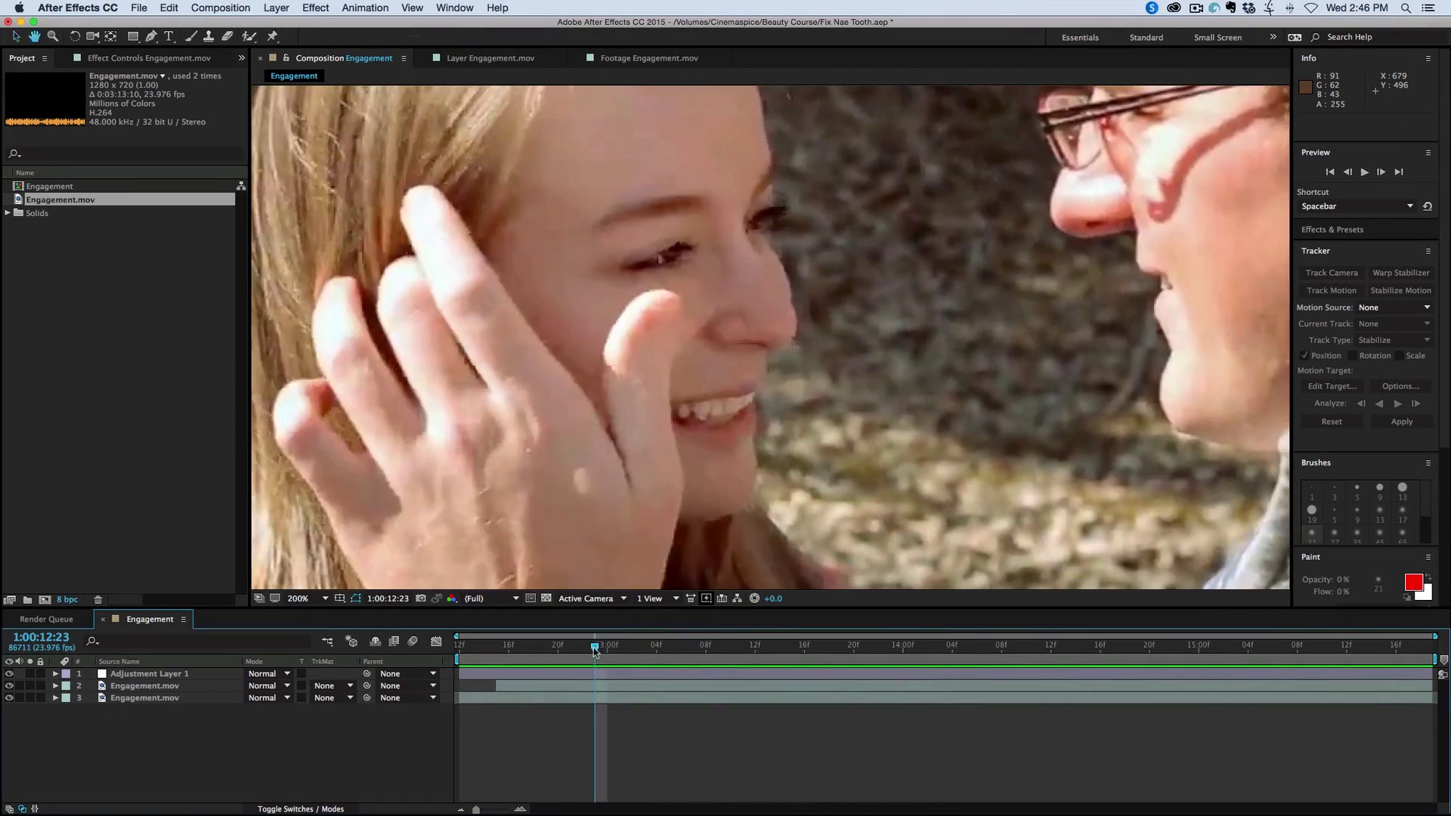
pyautogui.press('space')
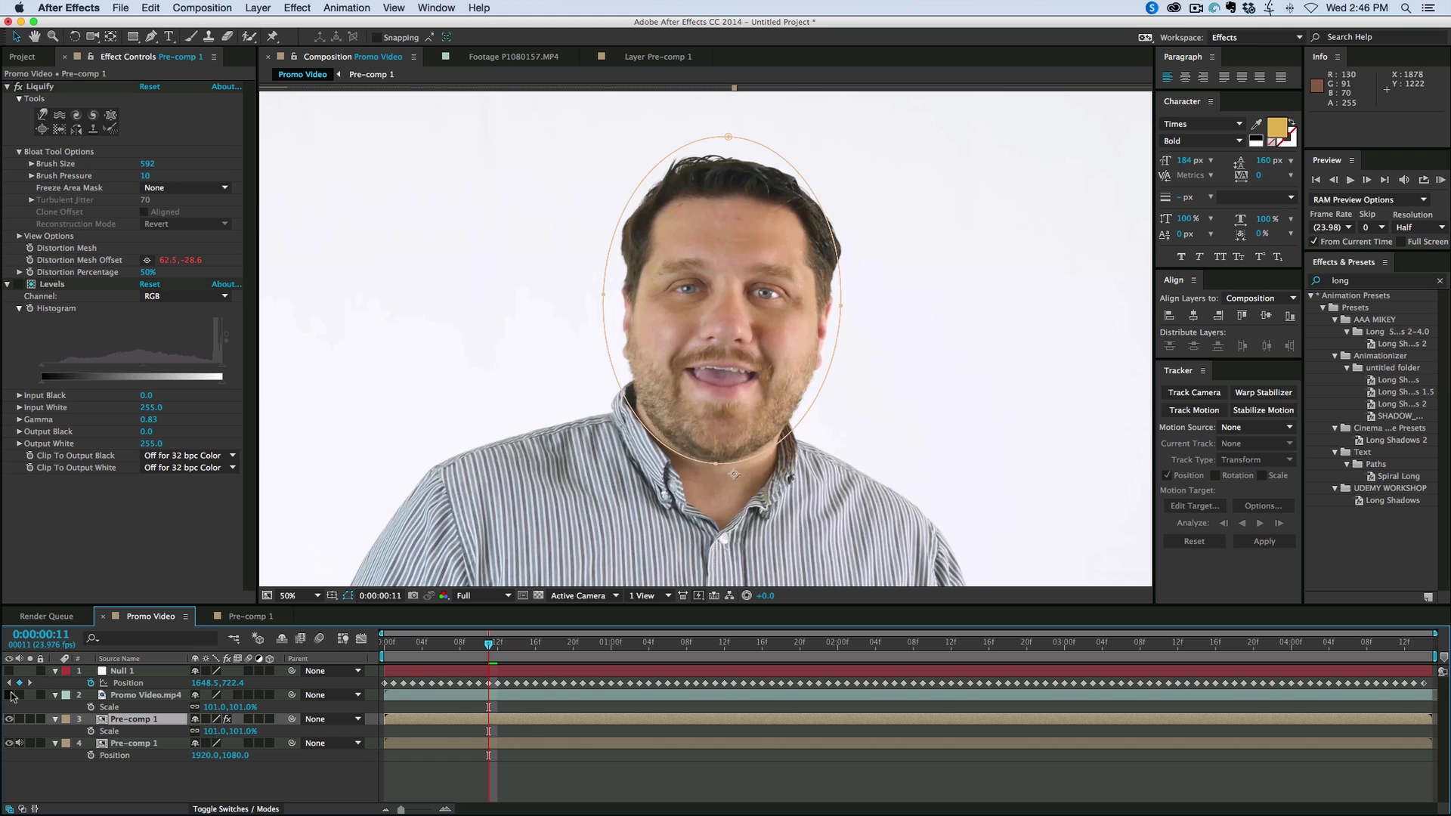
# Step: Toggle the Promo Video.mp4 layer on and off to compare the original and reshaped face
pyautogui.click(9, 694)
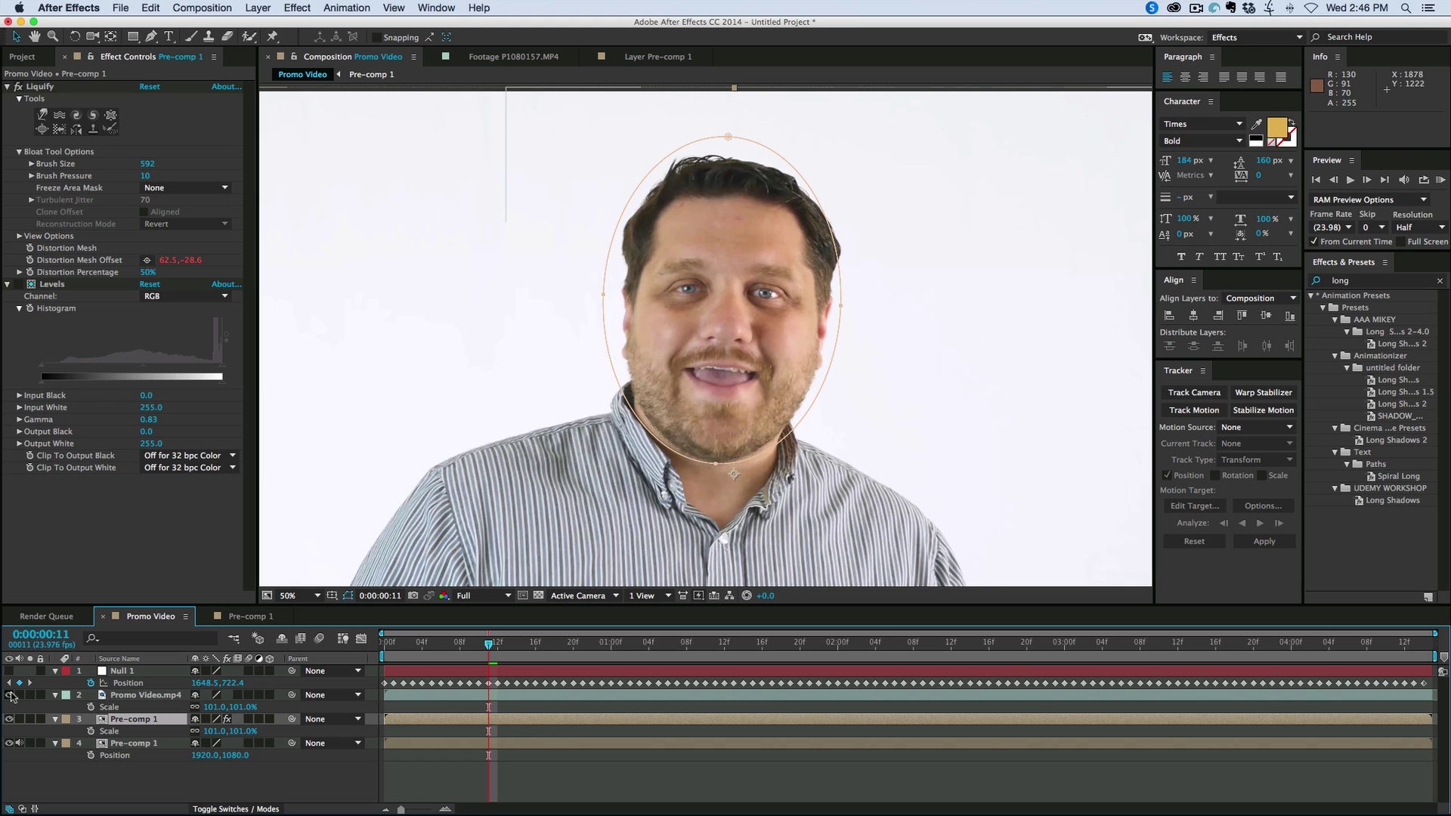
pyautogui.click(444, 765)
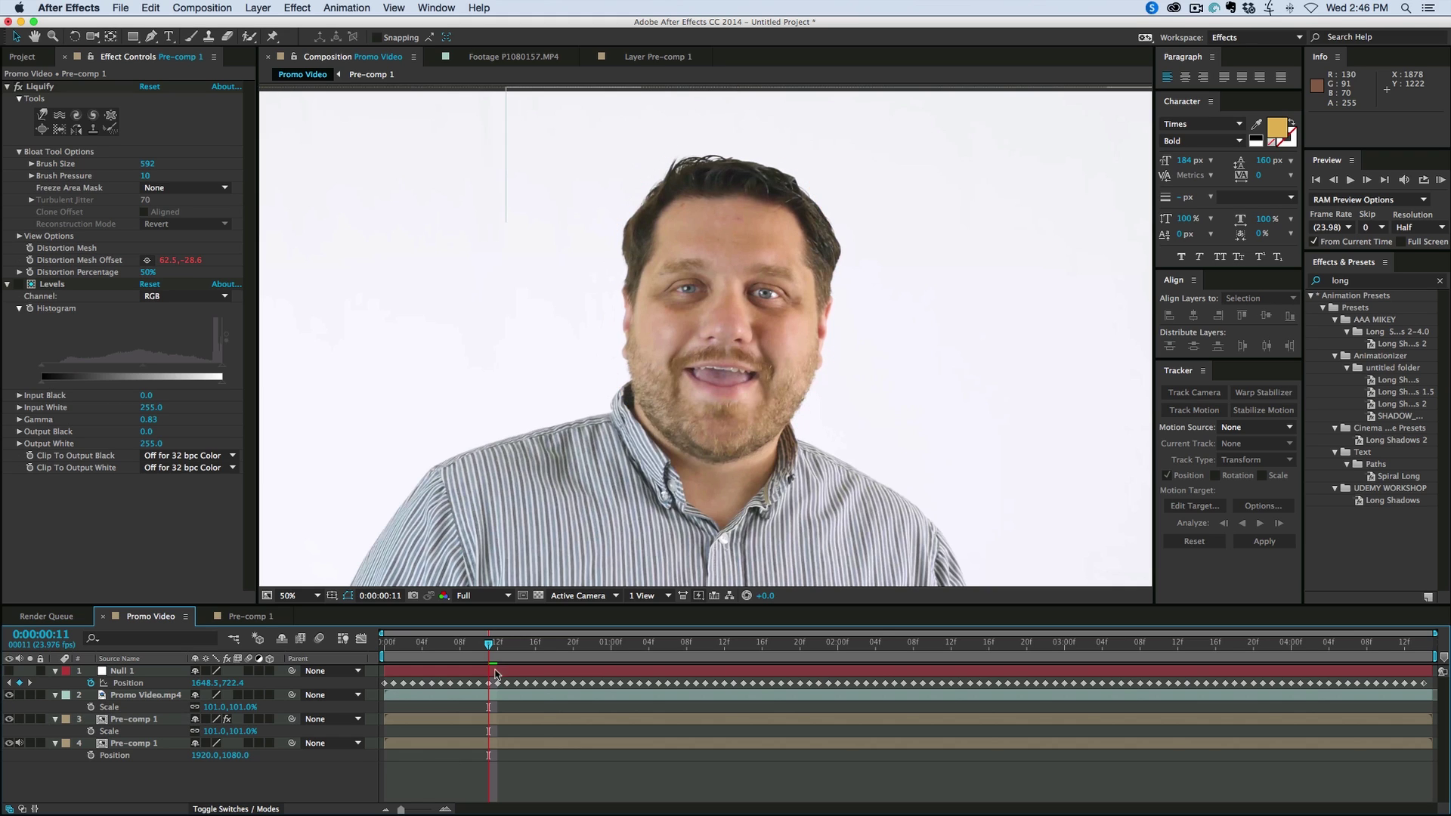
pyautogui.click(9, 695)
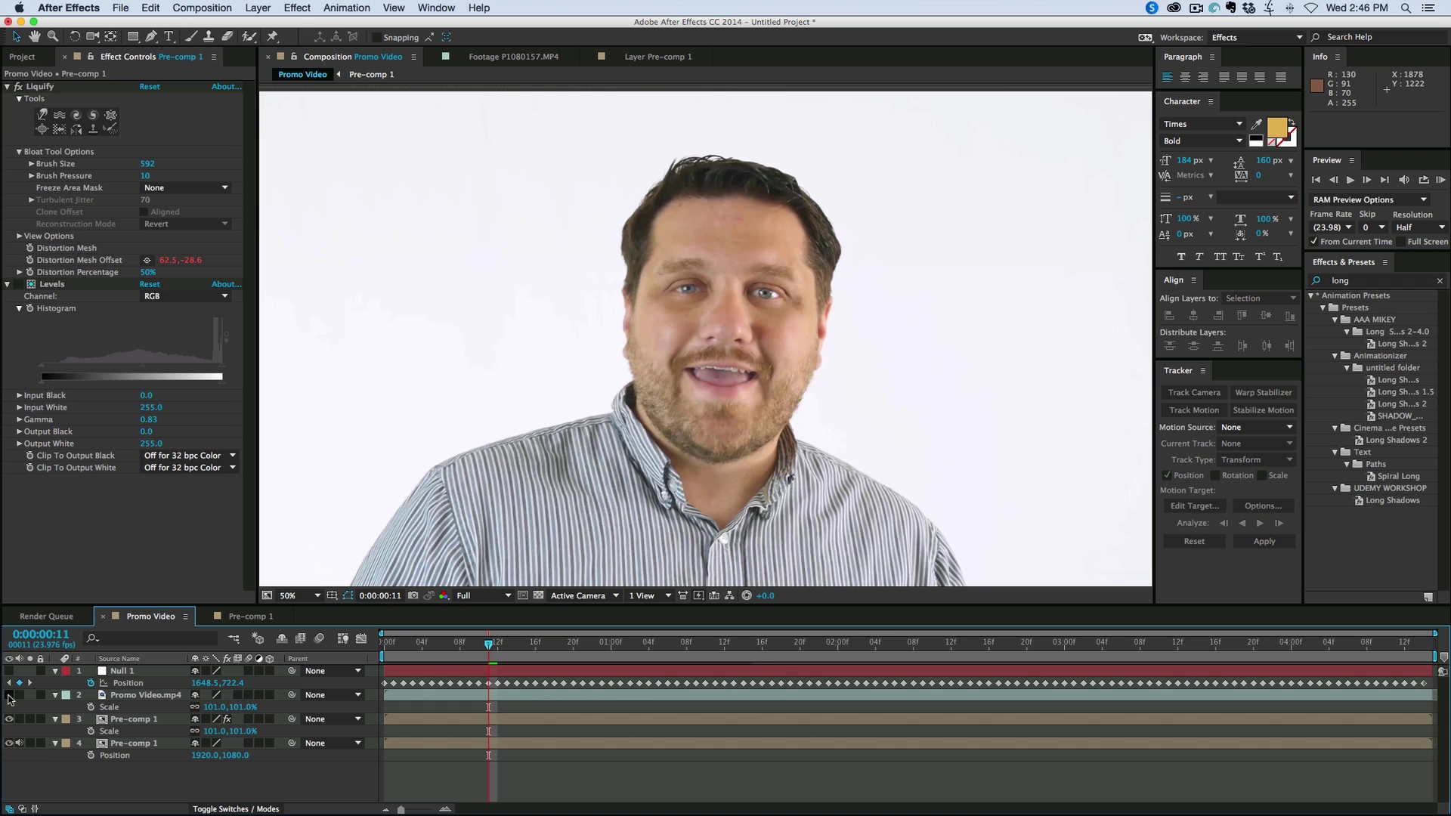
pyautogui.click(9, 696)
pyautogui.click(9, 695)
pyautogui.click(9, 696)
pyautogui.click(9, 695)
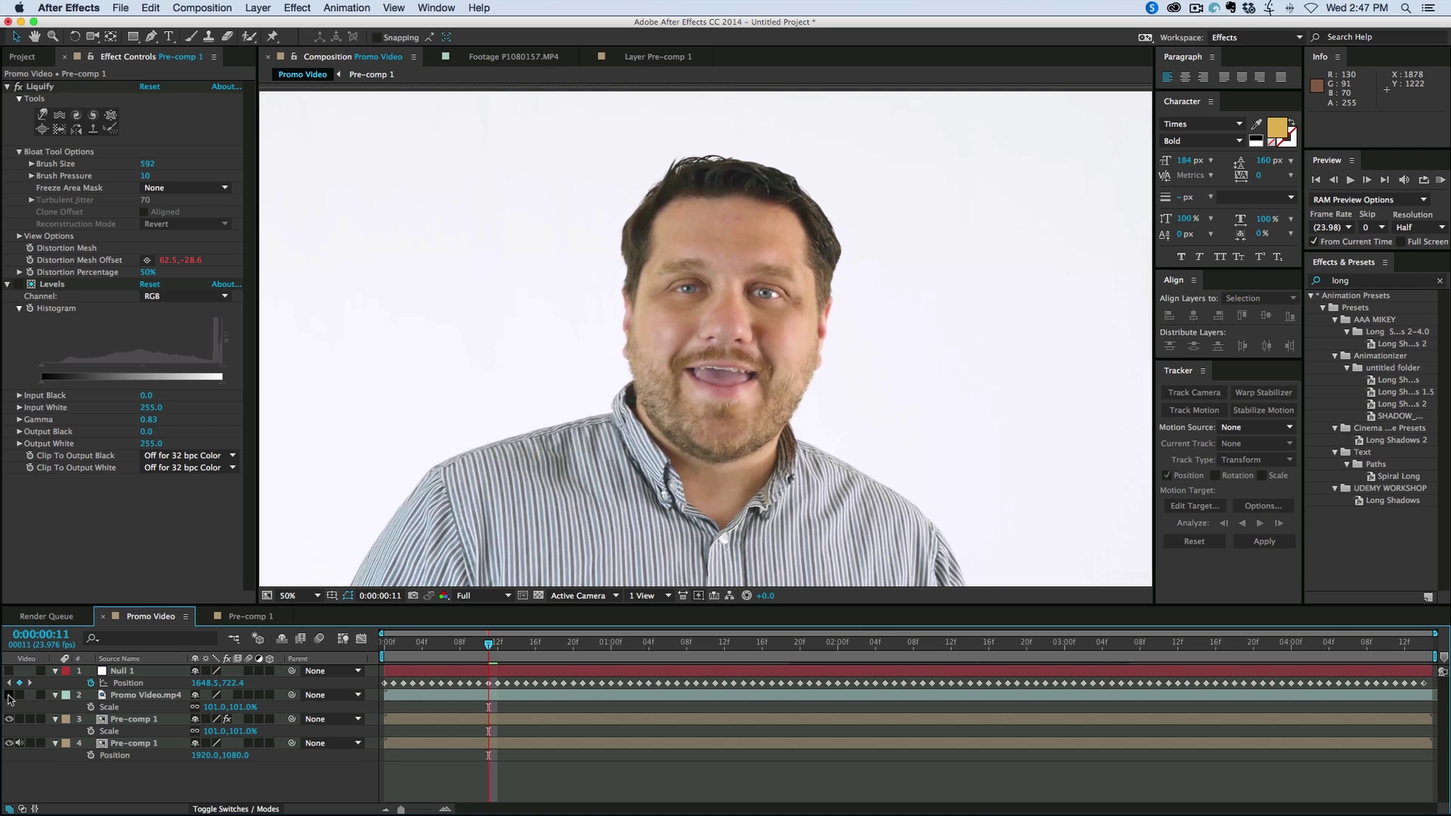
pyautogui.click(9, 696)
# Step: Hide the original Promo Video.mp4 footage and preview the reshaped face from the clip's start
pyautogui.click(9, 696)
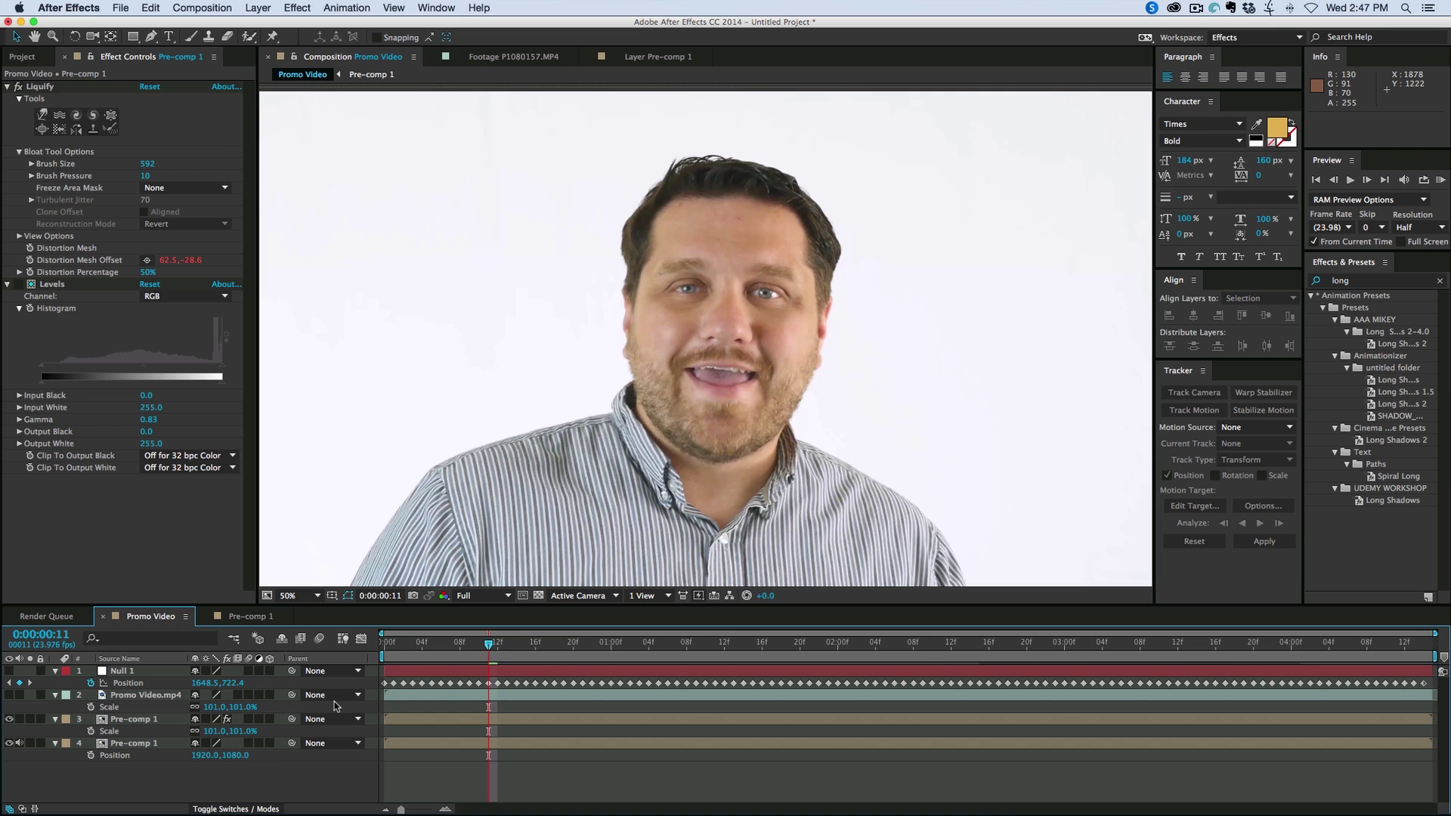
pyautogui.press('Home')
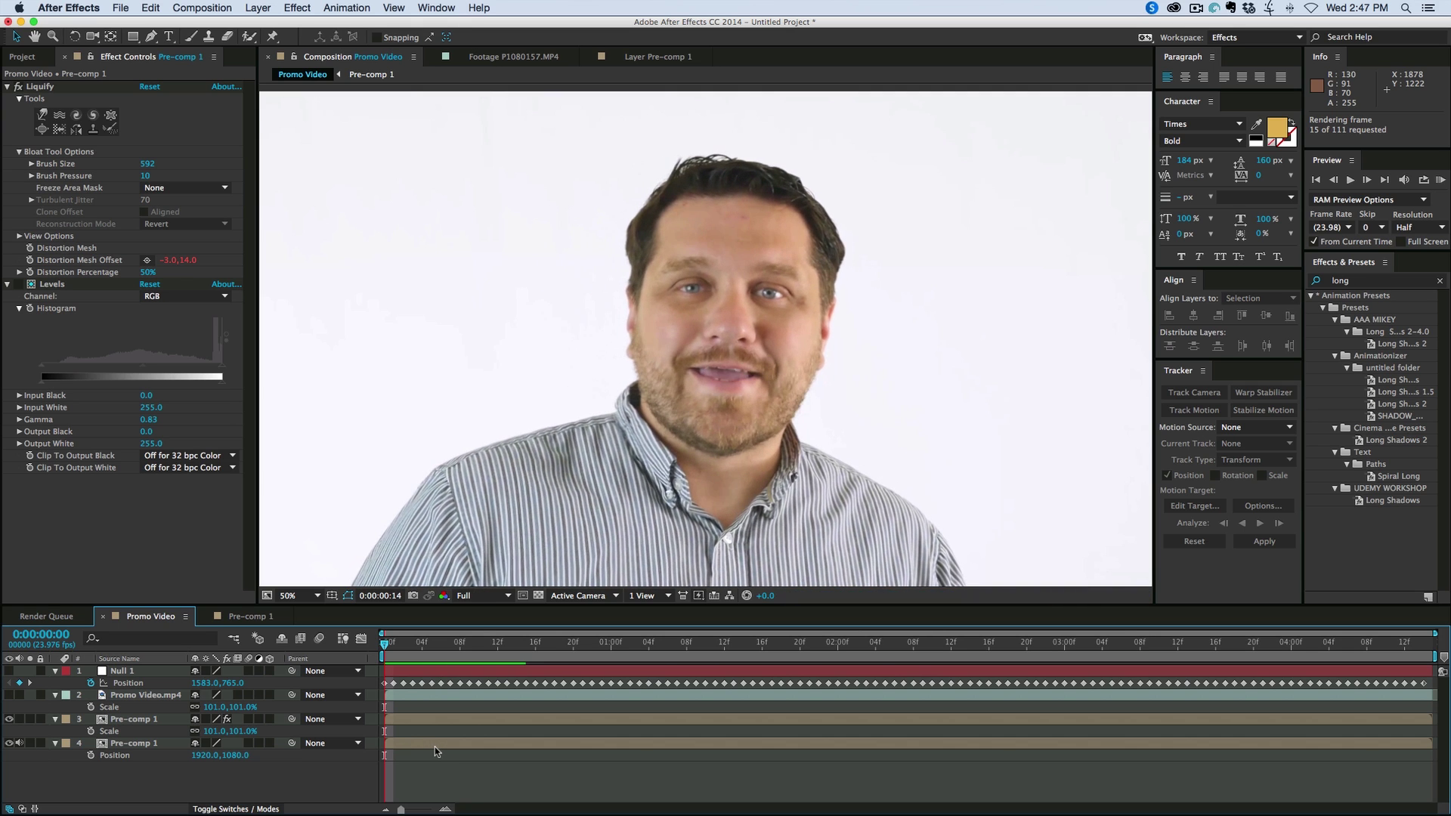
pyautogui.press('space')
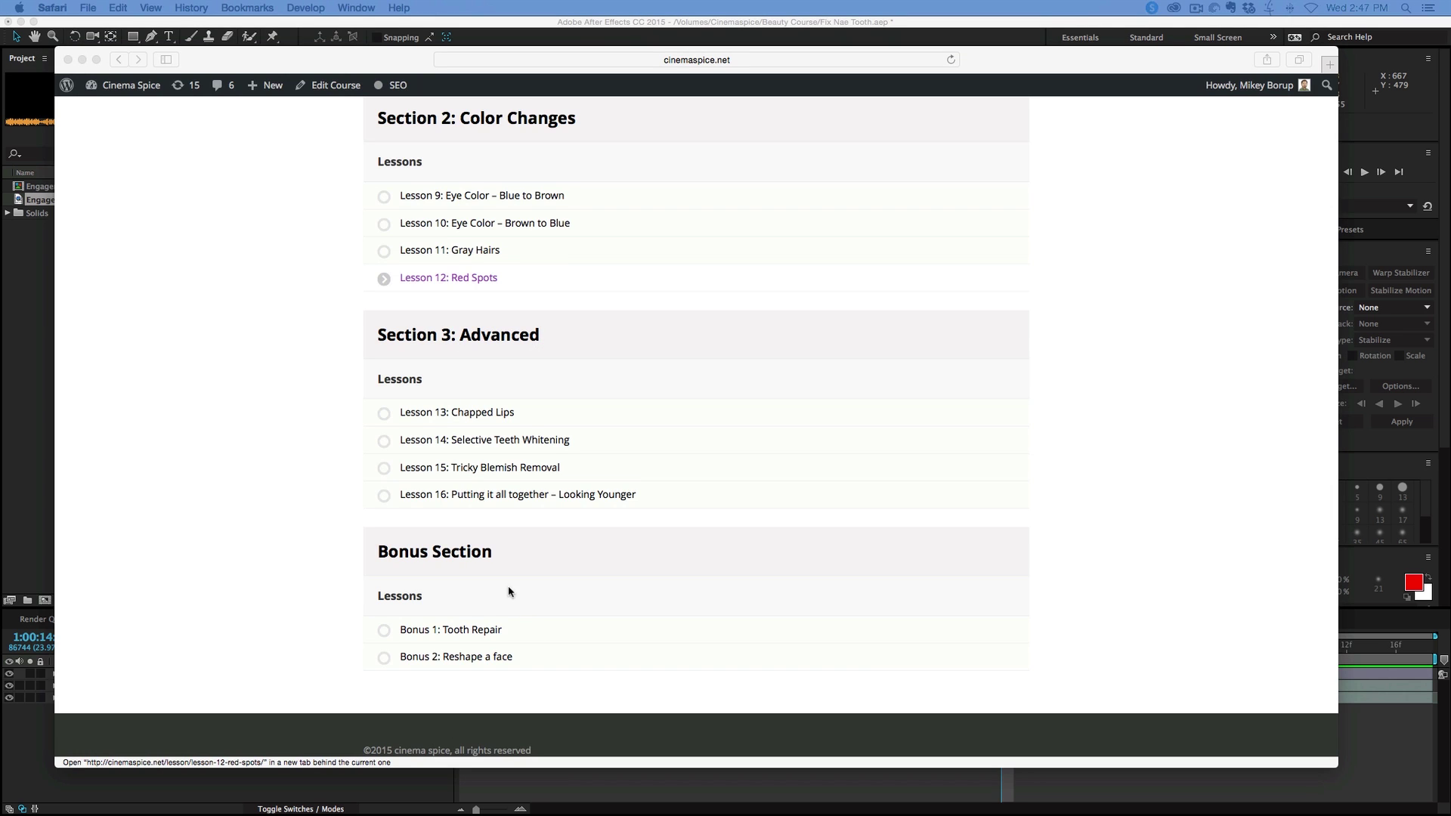
# Step: Return to the top of the course page and open the 'New Course coming soon!!!' video on YouTube
pyautogui.scroll(-2, 508, 592)
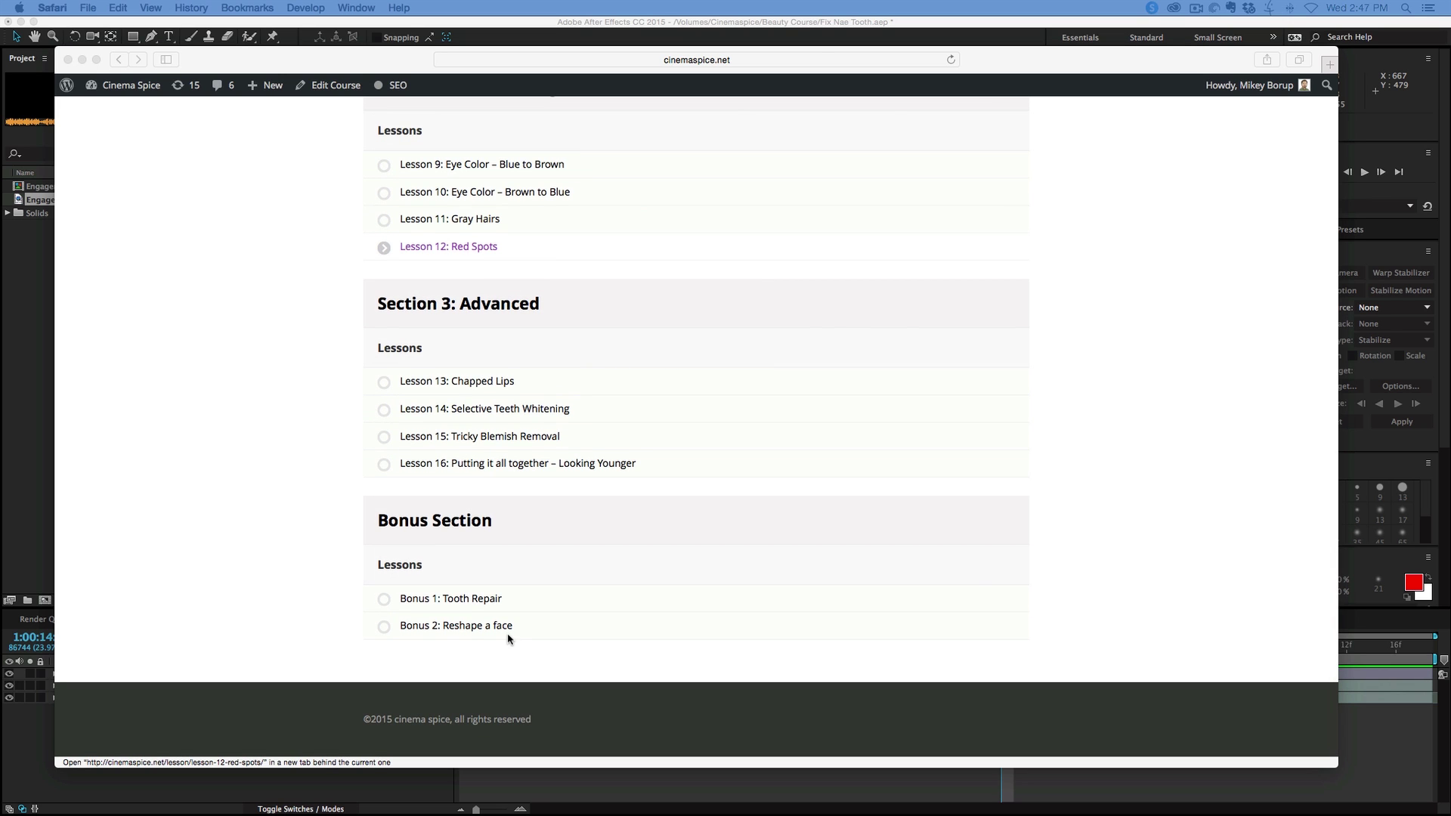
pyautogui.press('Home')
pyautogui.scroll(-2, 525, 446)
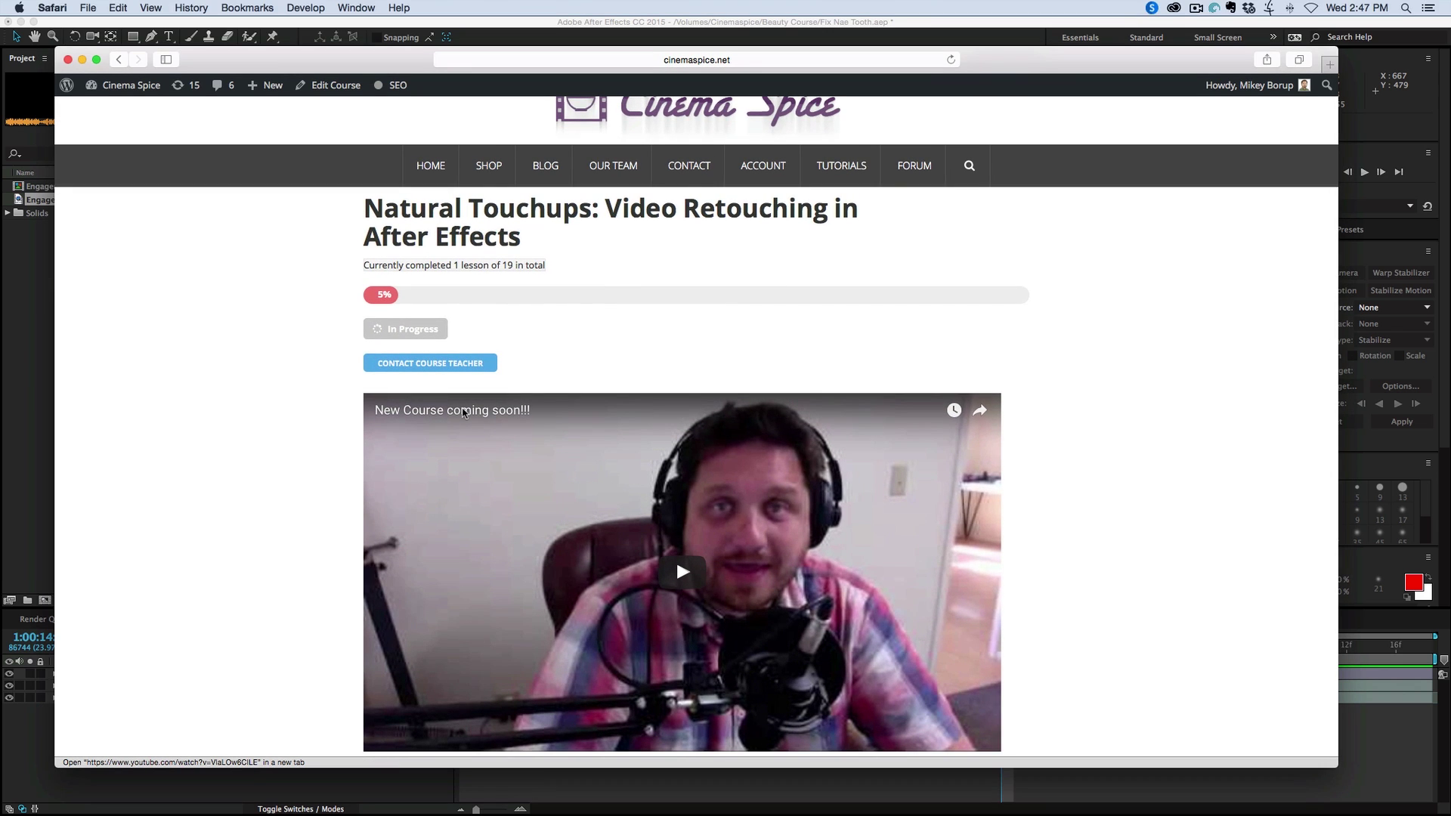
pyautogui.keyDown('super'); pyautogui.click(464, 412); pyautogui.keyUp('super')
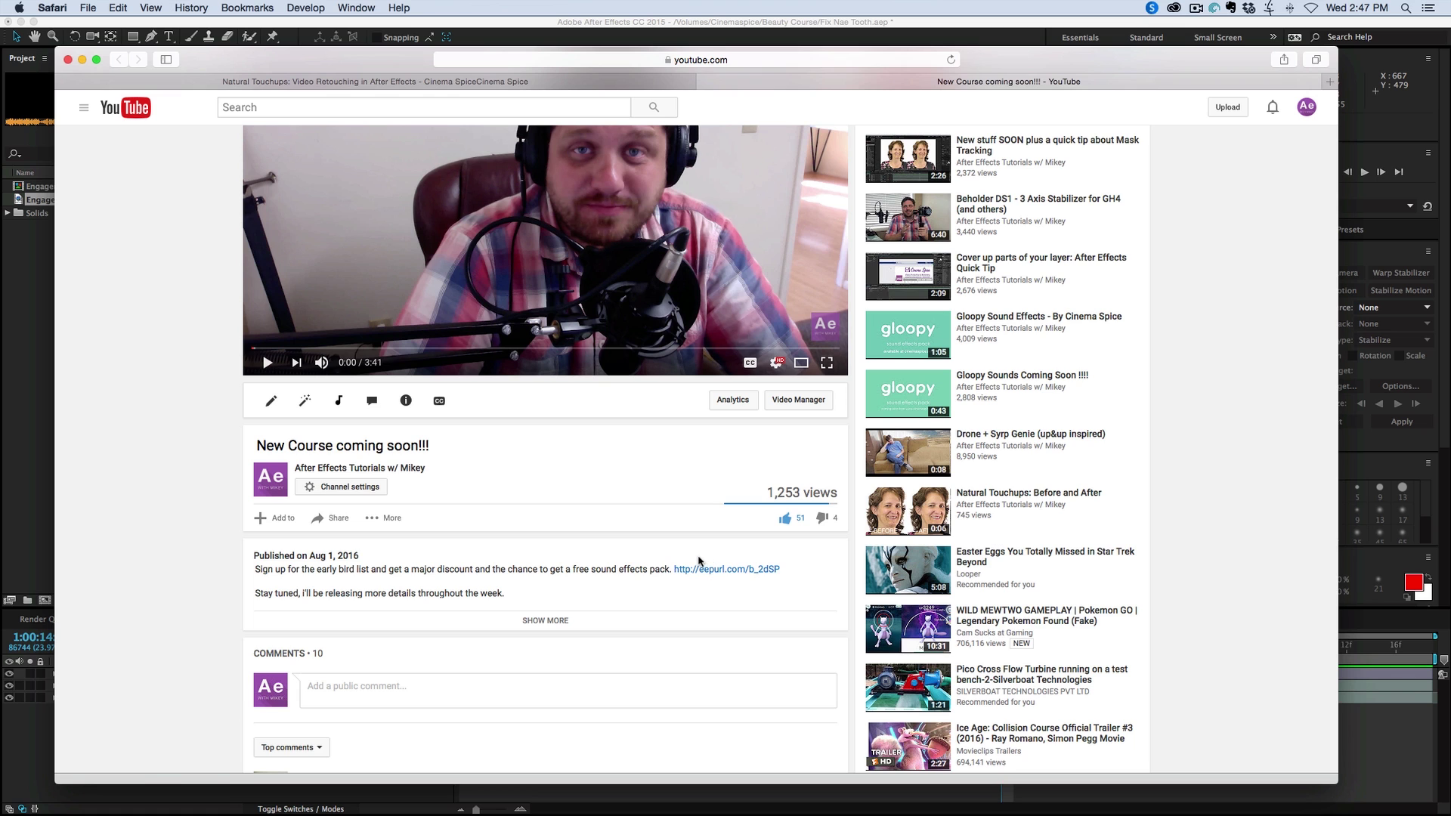
# Step: Scroll down the YouTube video page to the viewer comments
pyautogui.scroll(-6, 722, 575)
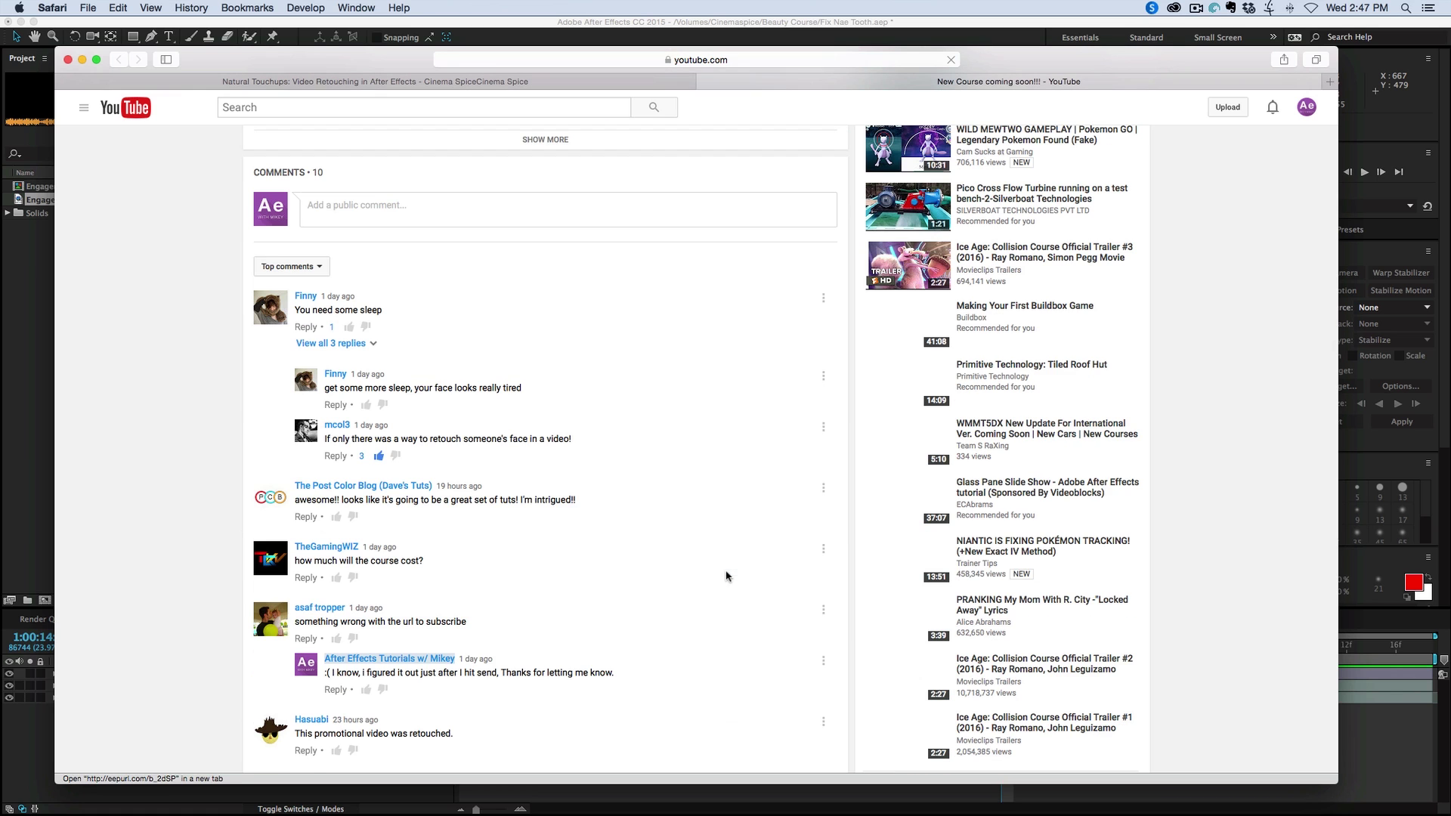